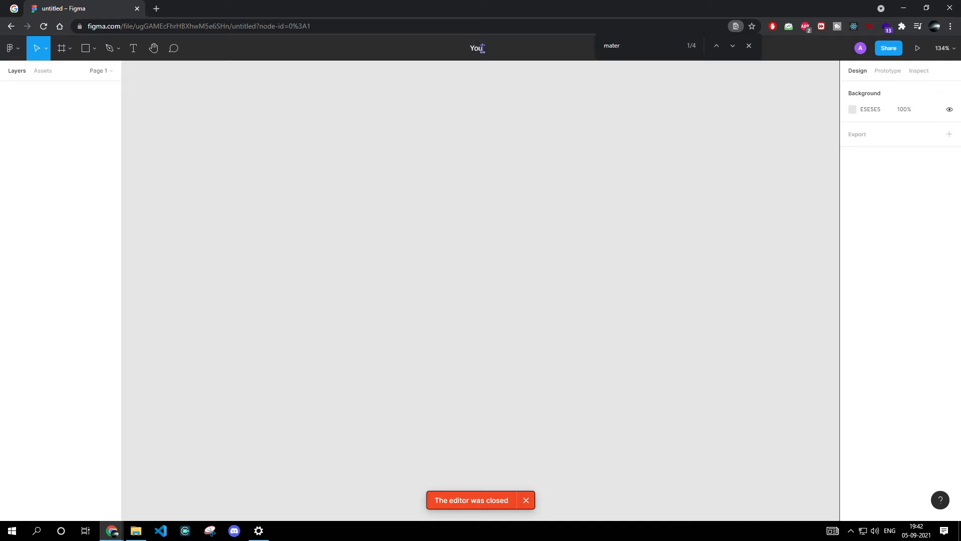
Step: Name the file Youtube home page and draw a large rectangle about 892 × 512 as the page background
key(Return)
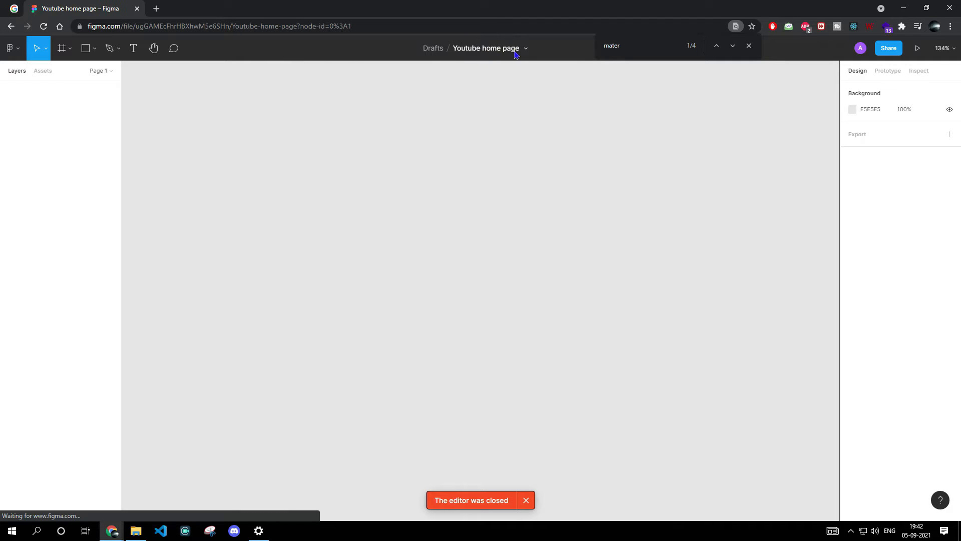
click(95, 48)
click(65, 74)
mouse_move(224, 137)
mouse_down()
mouse_move(598, 389)
mouse_move(760, 482)
mouse_move(828, 483)
mouse_up()
click(943, 48)
click(904, 124)
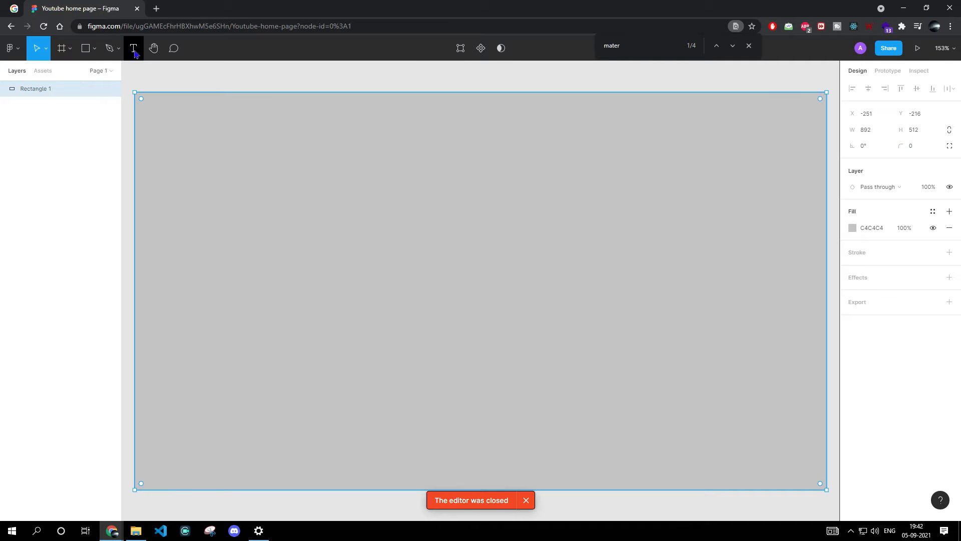
Step: Fill the background rectangle with the near-black colour 100F0F
click(853, 228)
click(725, 354)
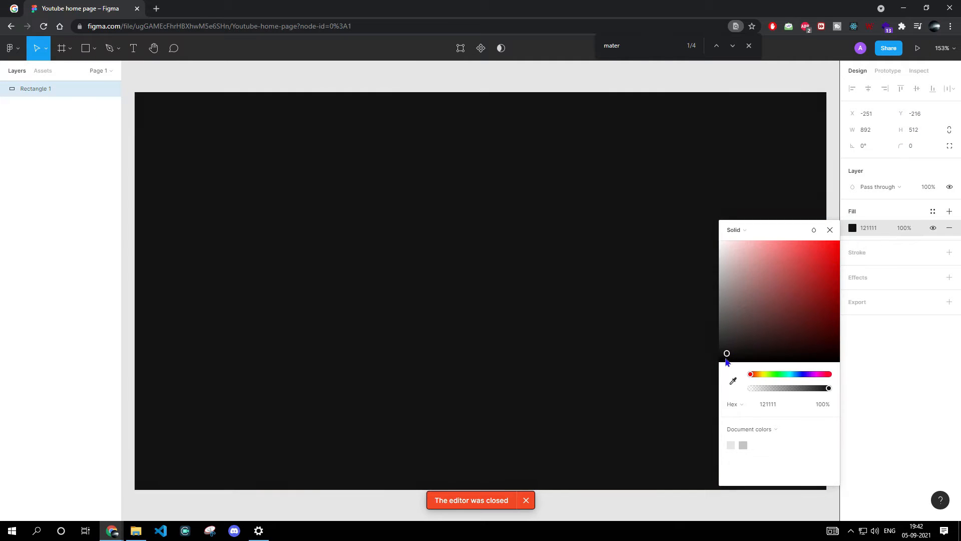
click(291, 86)
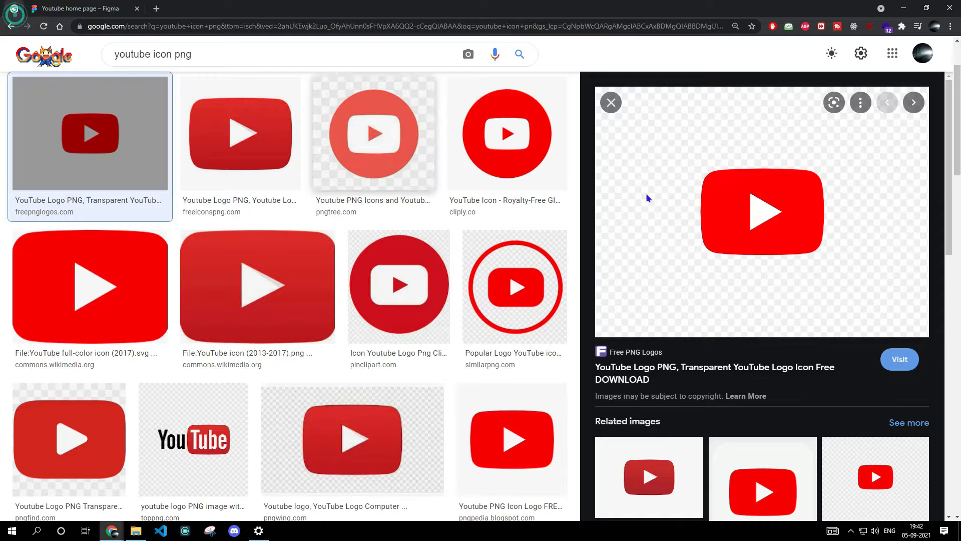
Step: Copy the red YouTube play-button PNG from the Google image results and paste it into the Figma design
right_click(801, 193)
click(843, 311)
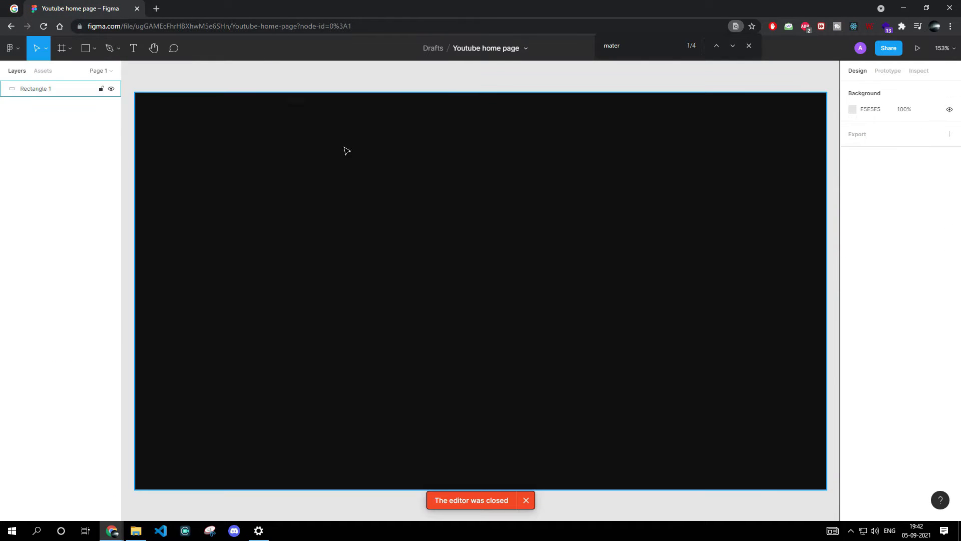
key(ctrl+v)
scroll(712, 97, down, 10)
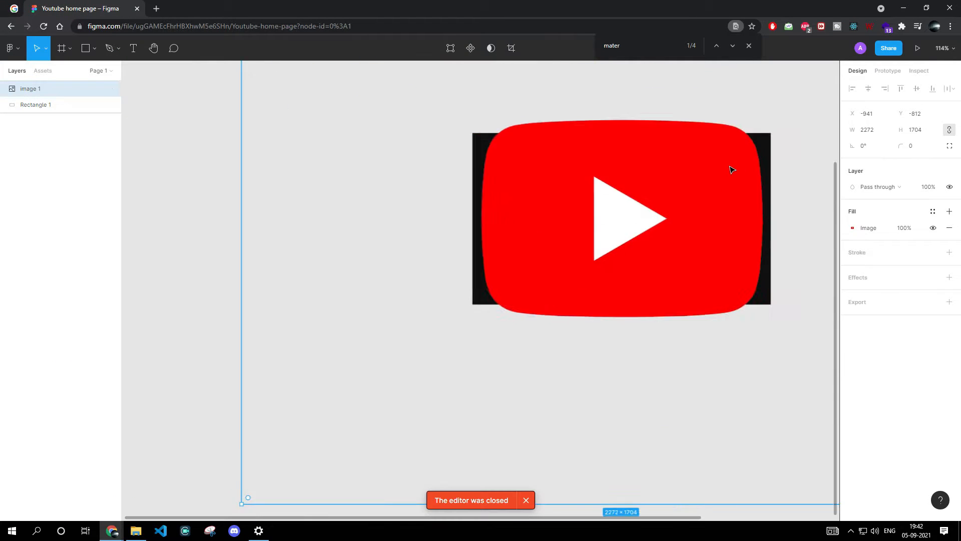
Step: Crop the pasted logo image to about 892 × 566, trimming the empty area around the red icon
double_click(709, 161)
click(739, 252)
click(744, 277)
drag(789, 111, 713, 166)
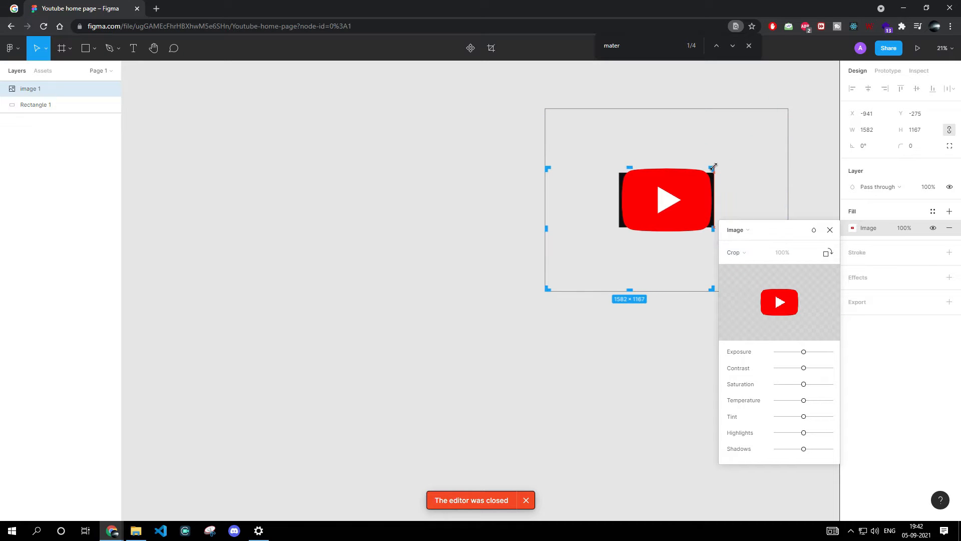
drag(545, 290, 620, 229)
click(749, 191)
scroll(747, 207, up, 5)
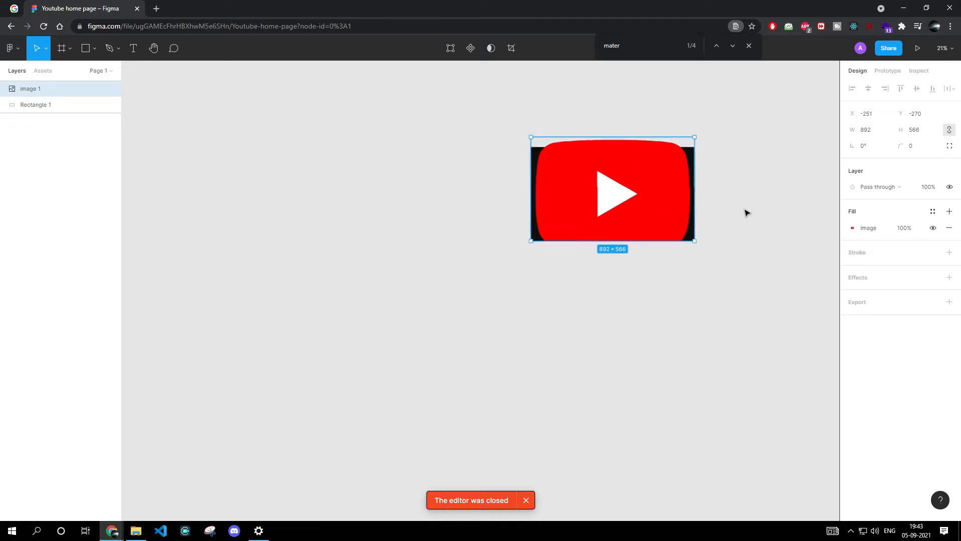
Step: Shrink the logo image to icon size and place it near the upper-left corner of the background rectangle
drag(789, 78, 504, 257)
scroll(579, 268, up, 3)
click(944, 48)
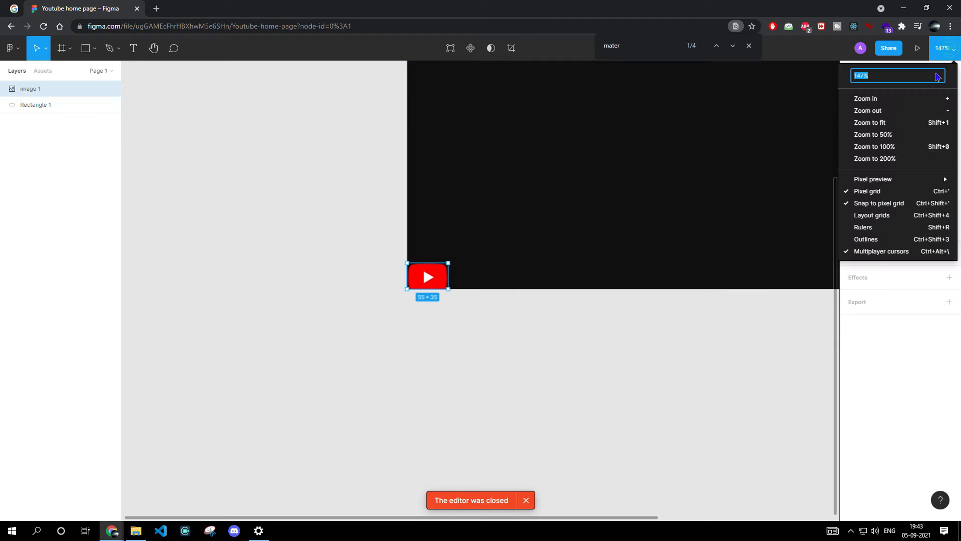
click(901, 125)
drag(158, 479, 199, 127)
click(301, 168)
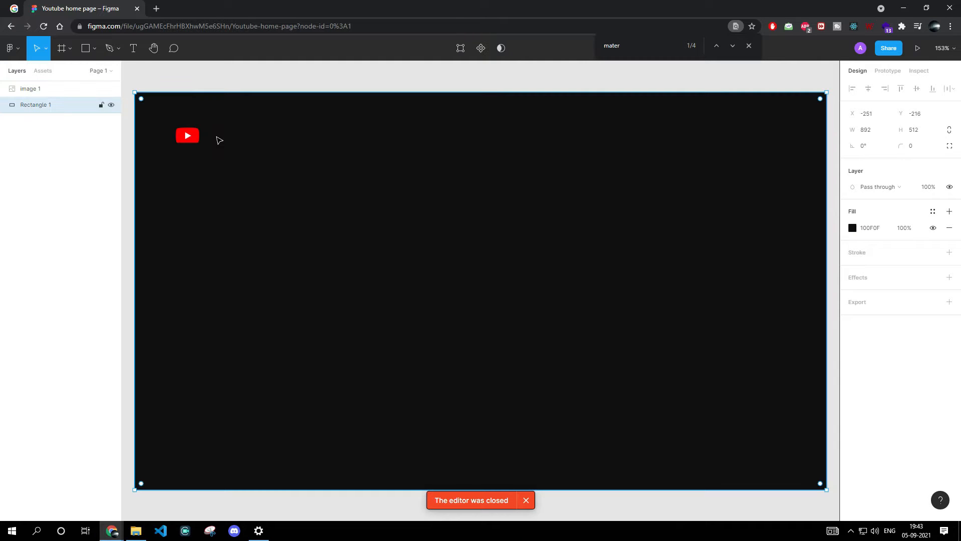
Step: Add the text YouTube in white FFFFFF directly to the right of the logo
key(t)
click(237, 143)
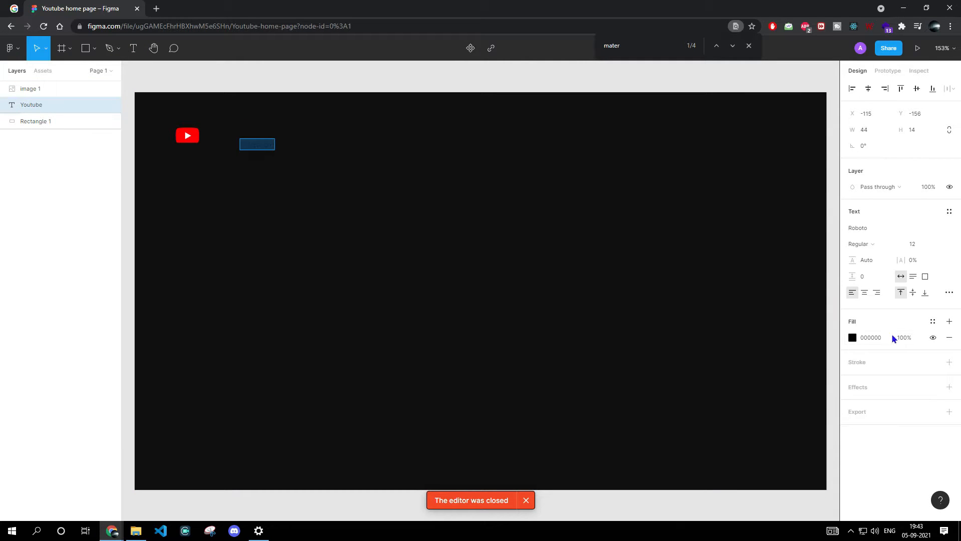
click(853, 337)
mouse_move(764, 304)
mouse_down()
mouse_move(220, 128)
mouse_move(244, 129)
mouse_move(188, 131)
mouse_move(181, 118)
mouse_move(240, 124)
mouse_up()
key(Escape)
click(220, 118)
key(ctrl+a)
double_click(218, 118)
click(938, 245)
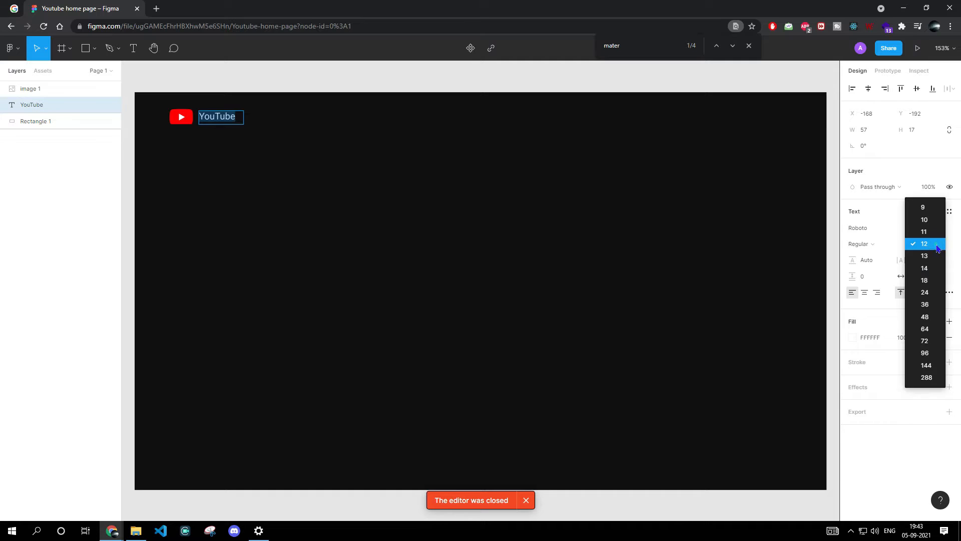
click(925, 245)
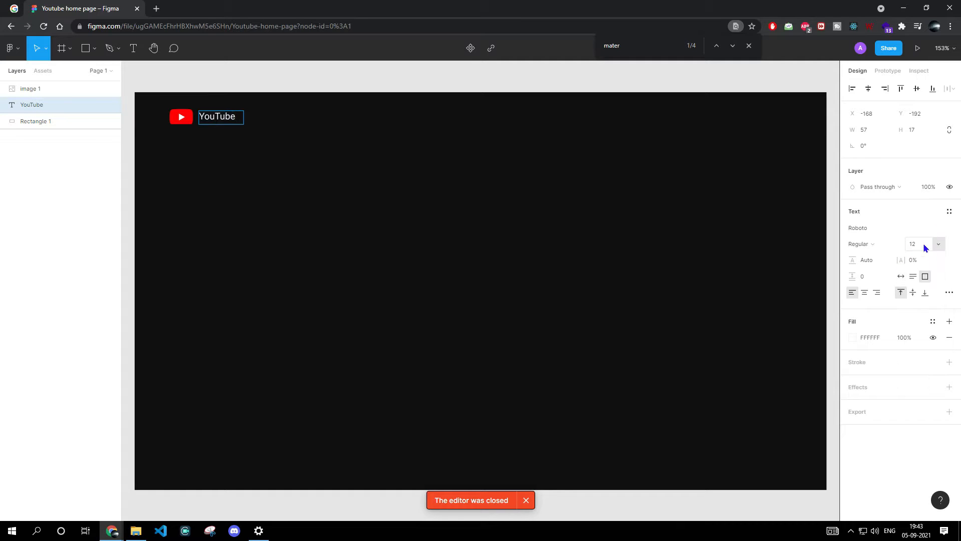
click(923, 243)
key(Down)
Step: Enlarge the YouTube text box to about 70 × 27 and set its font size to 18
click(257, 135)
drag(244, 125, 254, 132)
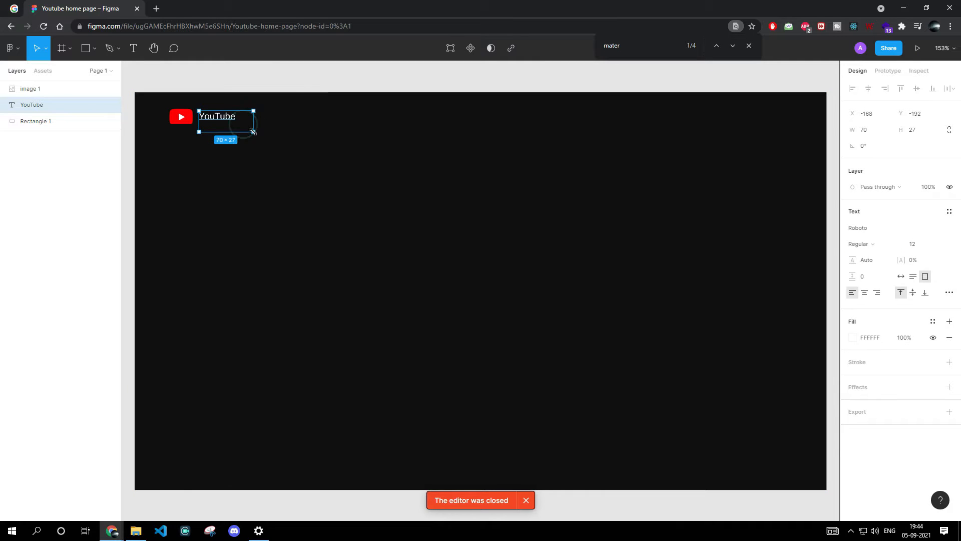
double_click(219, 116)
click(938, 244)
click(924, 266)
click(934, 246)
click(927, 258)
key(Escape)
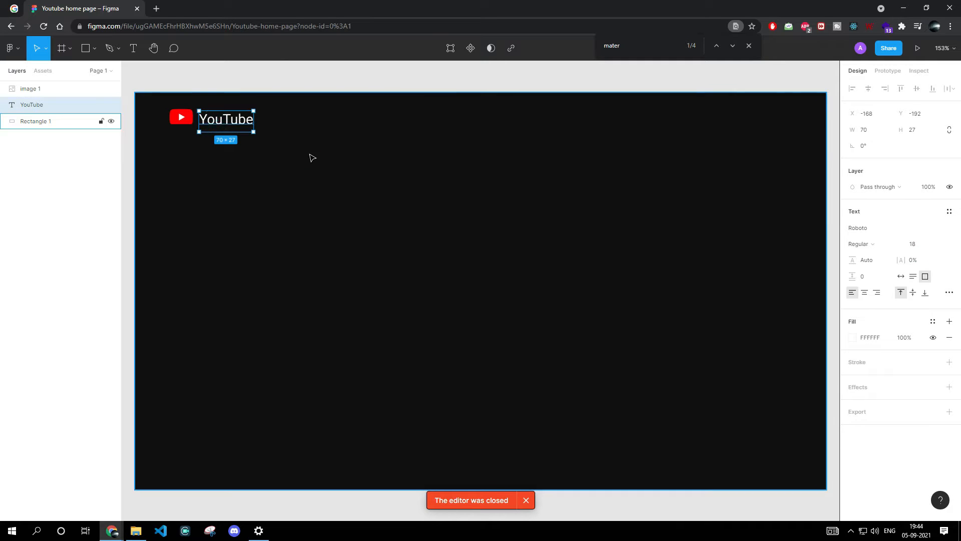
Step: Move the YouTube text slightly up and closer to the logo so the two line up
drag(236, 121, 234, 119)
key(Up)
key(Up)
key(Down)
Step: Try successive font families on the YouTube text, ending at Rounded Mplus 1c
click(876, 191)
click(935, 225)
click(871, 228)
key(Down)
key(Down)
key(Down)
key(Down)
key(Down)
key(Down)
key(Down)
key(Down)
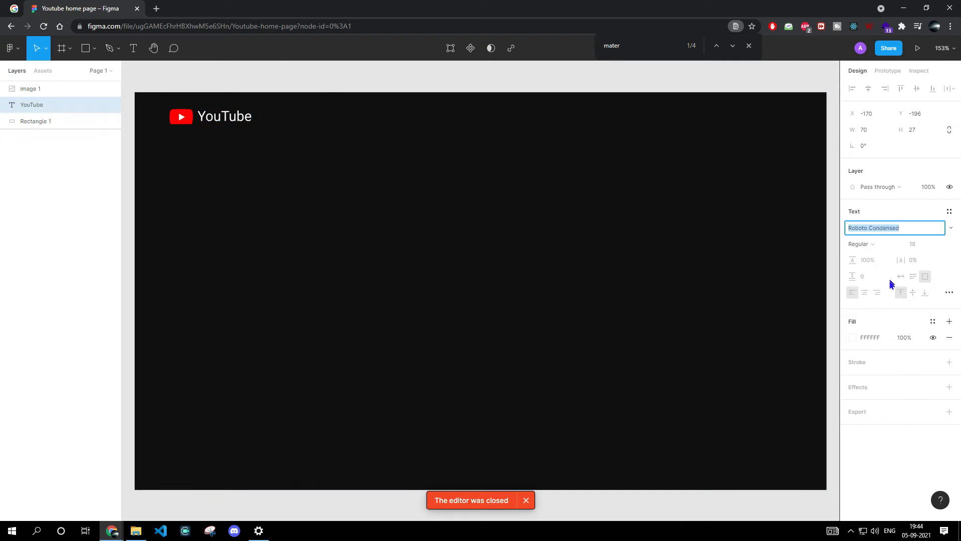
key(Down)
key(Down)
key(Down)
key(Down)
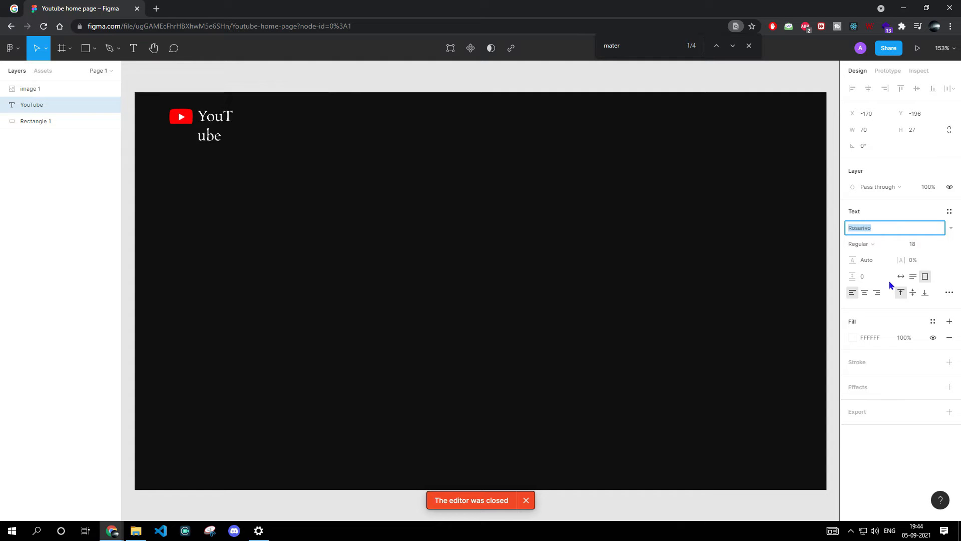
key(Down)
key(Down)
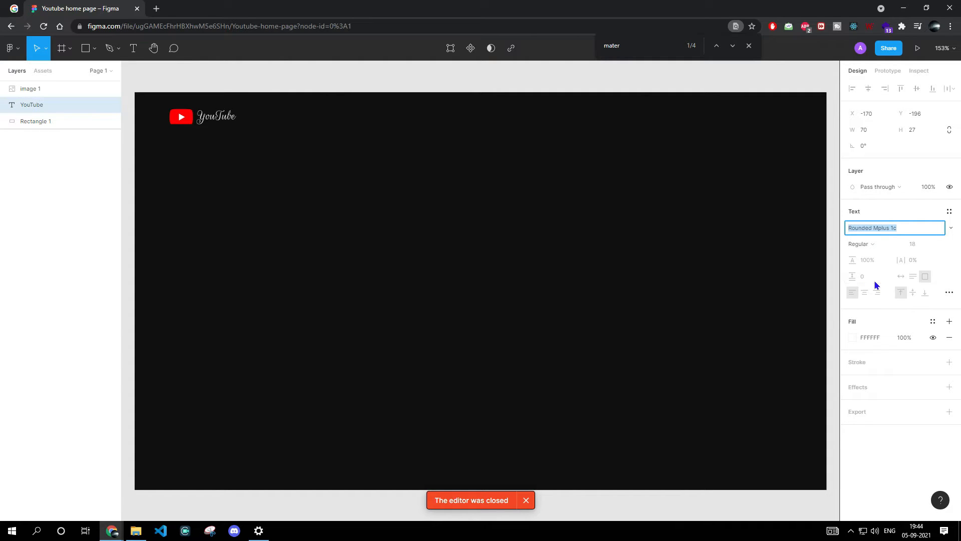
key(Down)
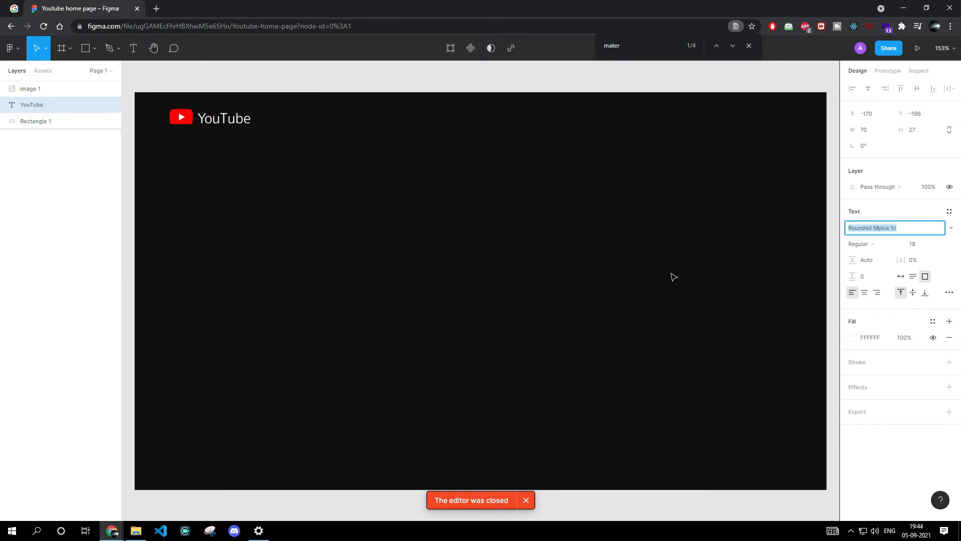
Step: Add a black 000000 inside stroke of width 1 to the background rectangle
click(290, 193)
click(876, 253)
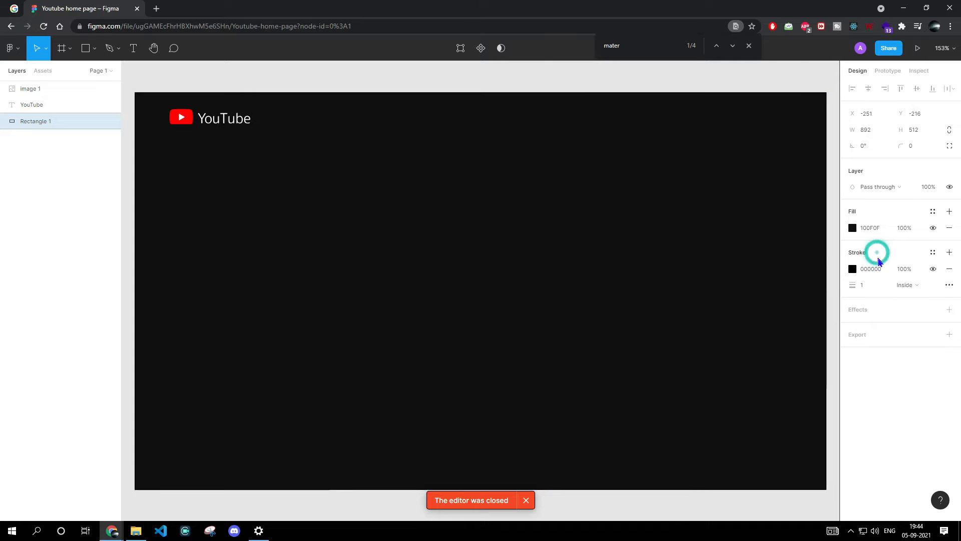
Step: Try further font families on the YouTube text, ending at Ruda
click(253, 125)
click(894, 226)
key(Down)
key(Down)
key(Down)
key(Down)
key(Down)
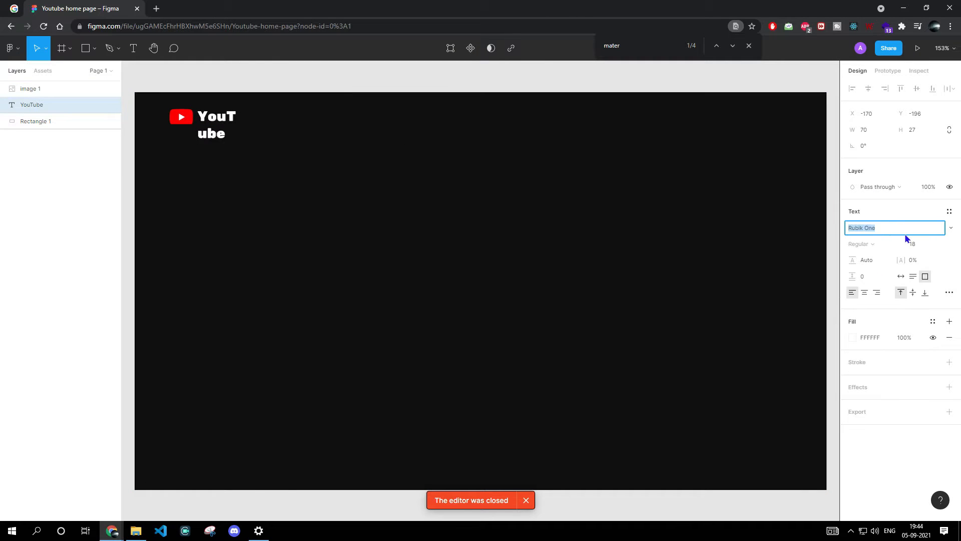
click(354, 154)
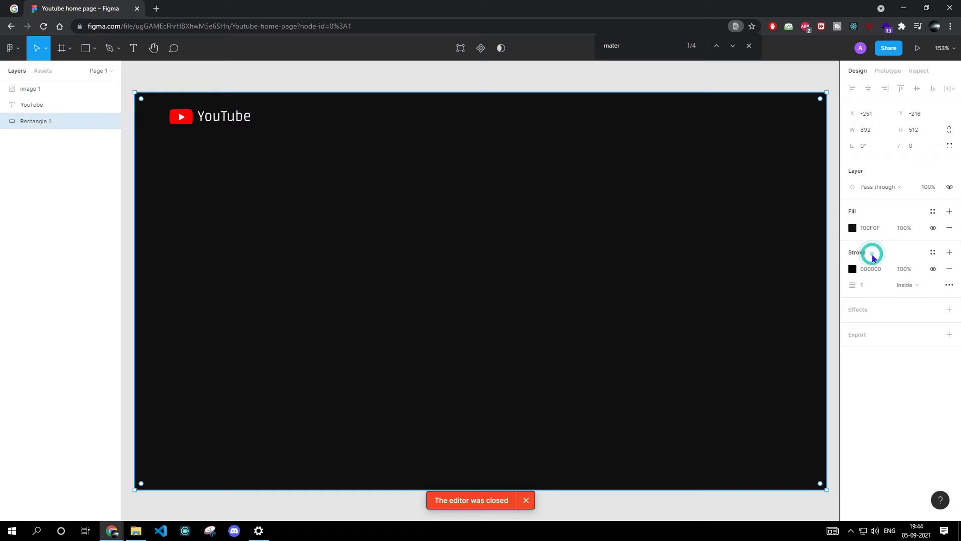
Step: Set the YouTube text's font to Saira SemiCondensed and nudge the text up by 1 px
click(227, 115)
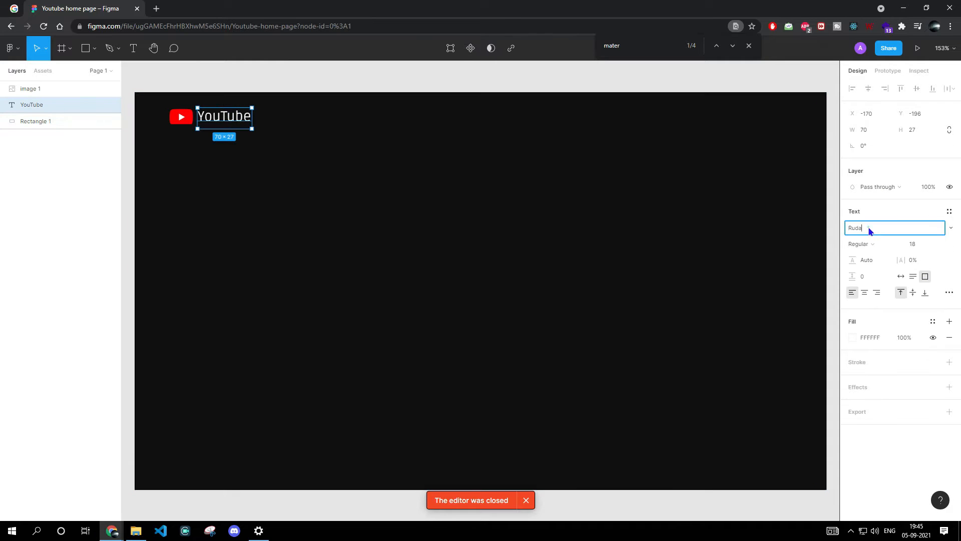
key(Down)
key(Down)
key(Down)
key(Down)
key(Down)
key(Down)
key(Down)
key(Down)
key(Down)
key(Down)
key(Down)
key(Down)
key(Down)
key(Down)
key(Escape)
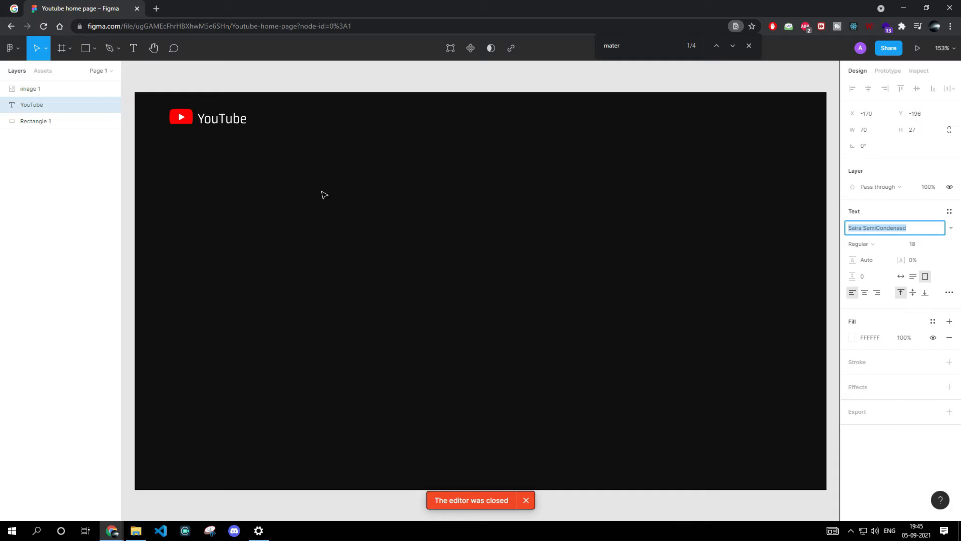
click(323, 193)
click(212, 126)
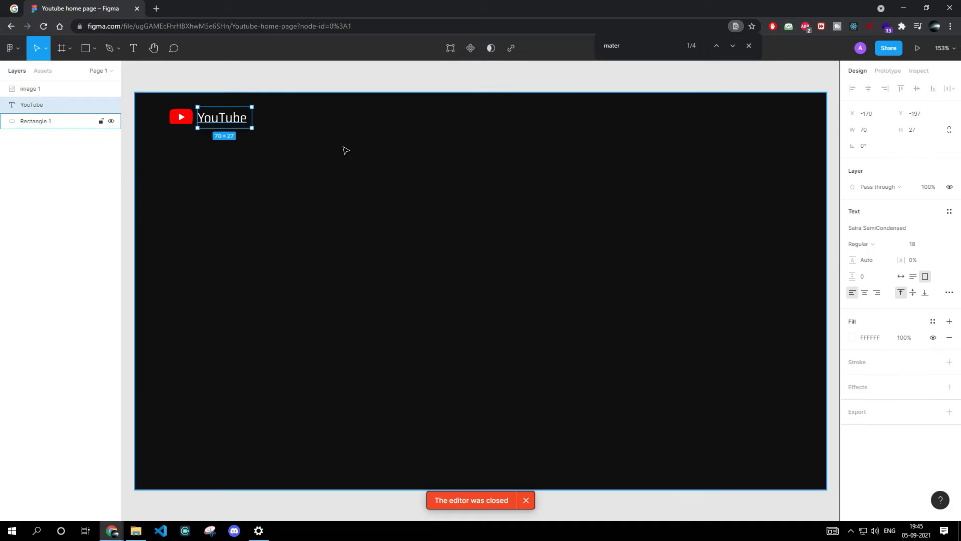
click(287, 138)
Step: Draw a roughly horizontal line about 28 px long to the left of the logo and make its stroke white FFFFFF
click(69, 48)
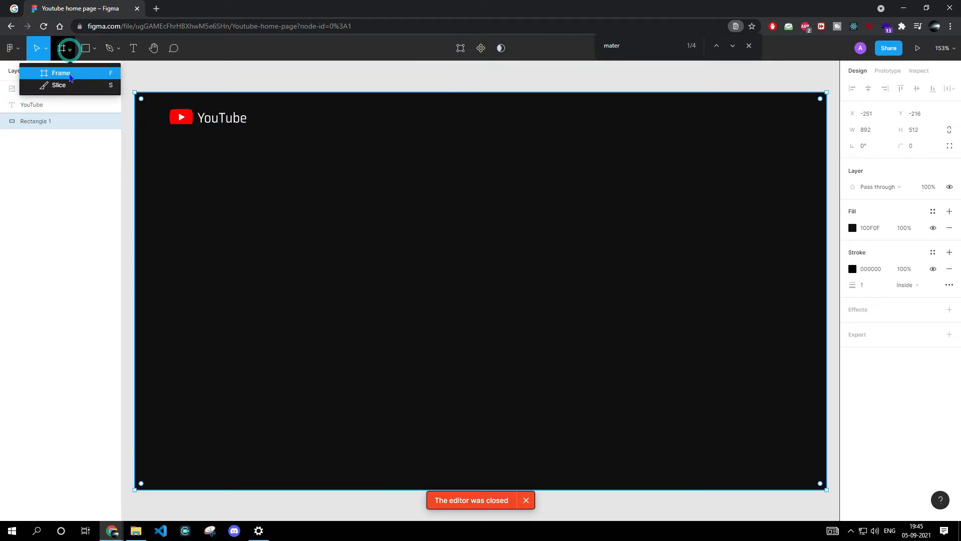
click(93, 48)
click(85, 85)
scroll(144, 113, up, 5)
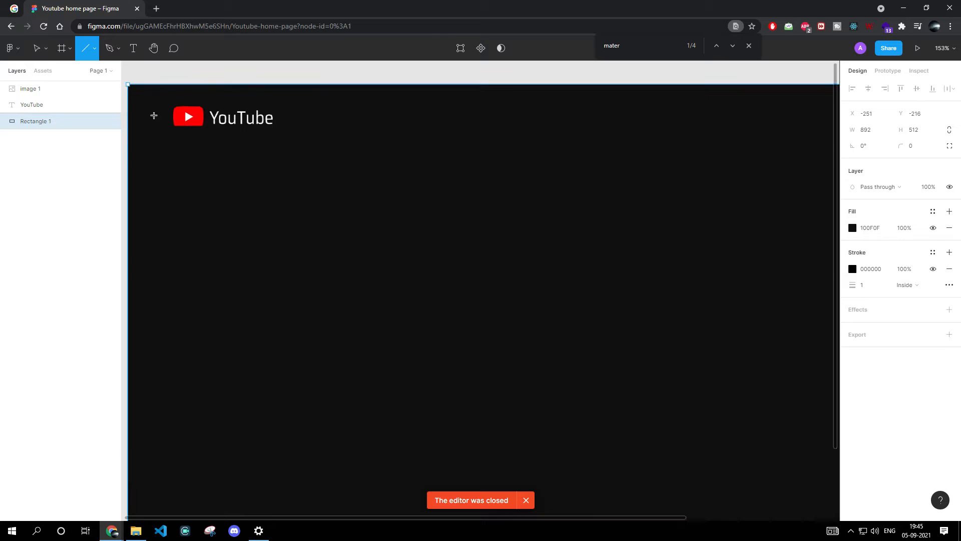
drag(144, 105, 214, 108)
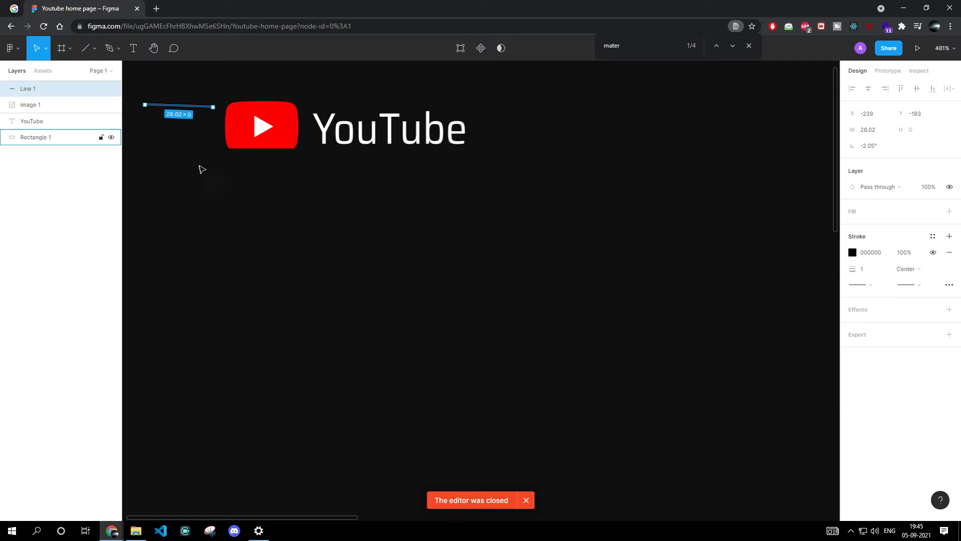
click(852, 253)
drag(744, 281, 702, 263)
click(181, 153)
Step: Duplicate the white line twice and stack the three lines as a hamburger menu icon left of the logo
click(167, 104)
mouse_move(173, 105)
mouse_down()
mouse_move(170, 122)
mouse_move(213, 121)
mouse_move(188, 124)
mouse_move(194, 115)
mouse_move(201, 145)
mouse_up()
click(189, 130)
key(ctrl+c)
key(ctrl+v)
key(ctrl+v)
click(342, 202)
ctrl+scroll(395, 205, down, 3)
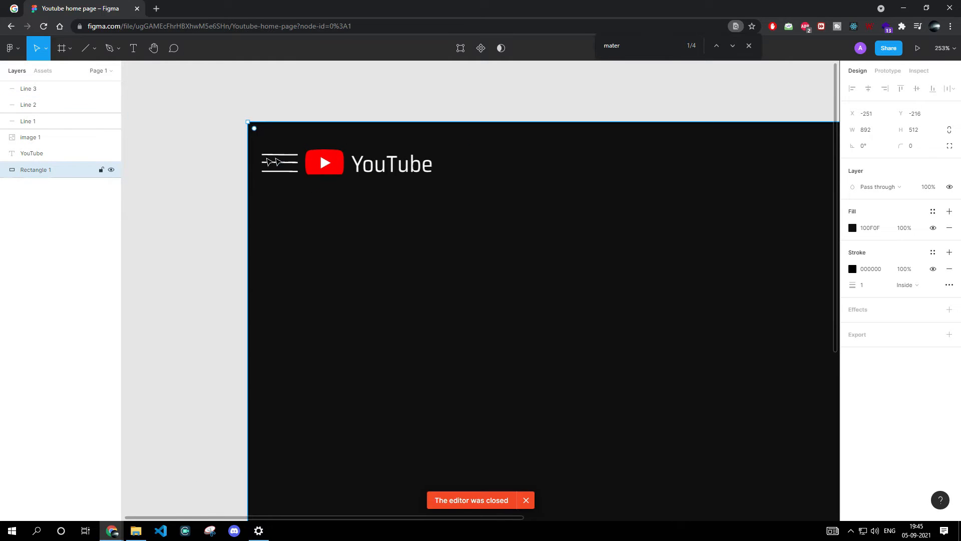
Step: Shorten the three menu lines to 20 px, spread them out and move the bottom line up for even spacing
drag(278, 173, 280, 150)
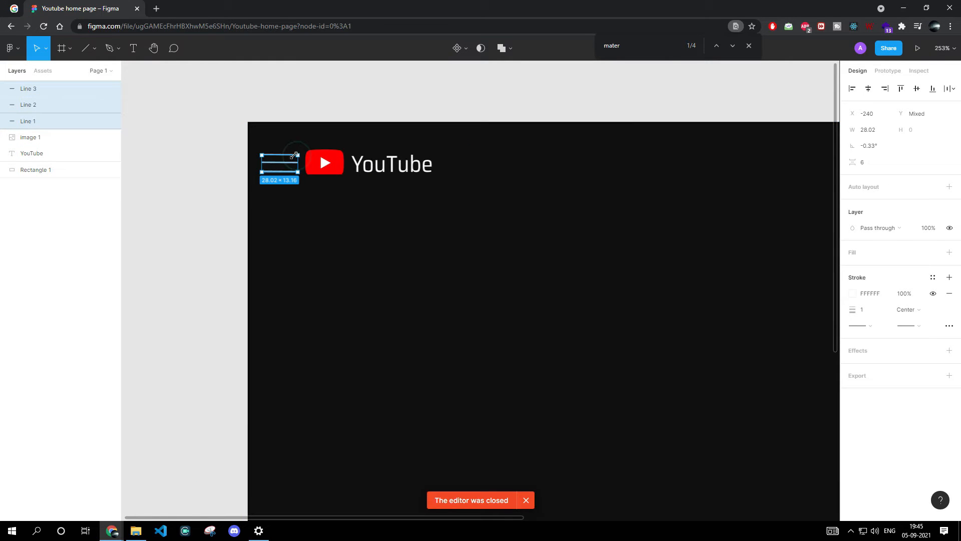
ctrl+scroll(295, 156, up, 6)
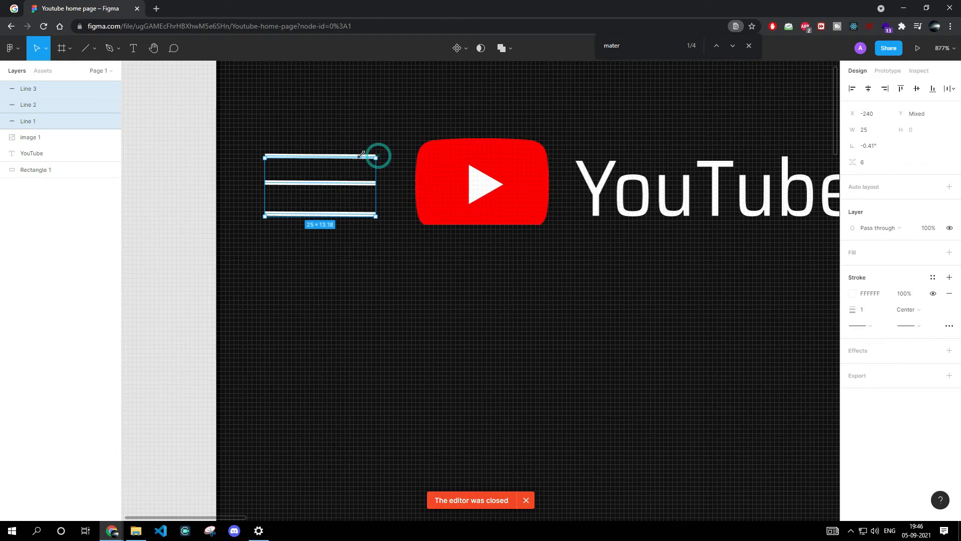
drag(365, 155, 355, 147)
click(361, 219)
click(342, 218)
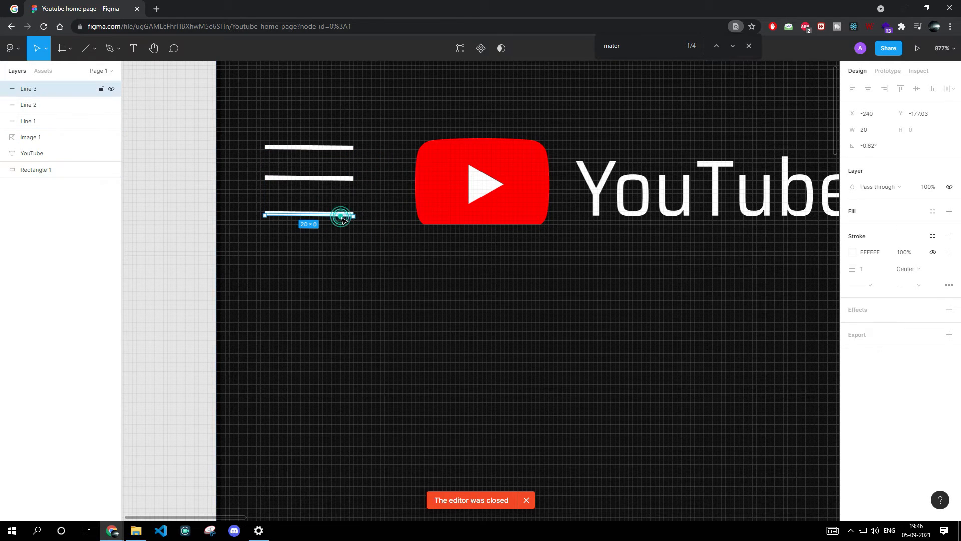
click(355, 239)
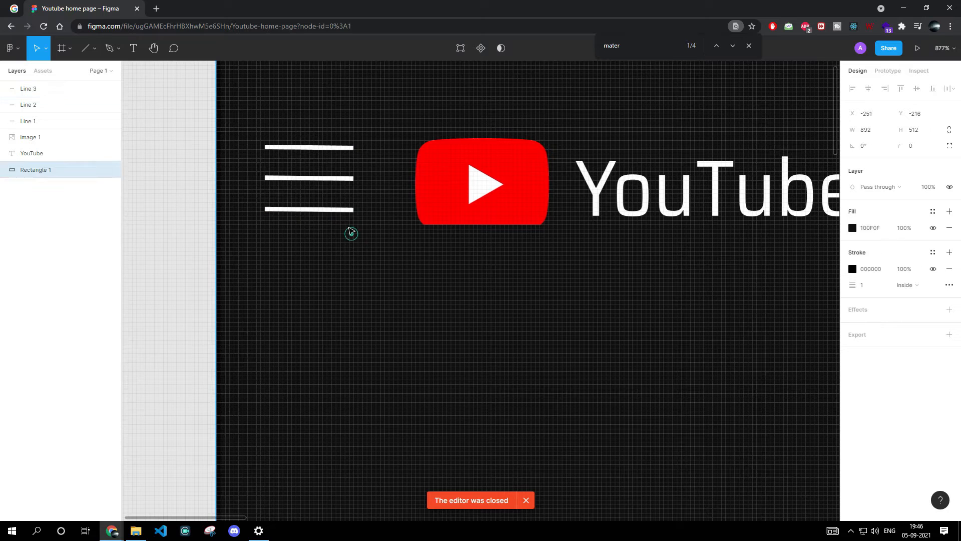
Step: Rotate the three menu lines together slightly, to about -0.44°
click(344, 211)
shift+click(331, 178)
shift+click(326, 148)
drag(356, 214, 357, 216)
click(441, 287)
Step: Nudge the three menu lines down slightly so the menu icon is centred vertically on the logo
scroll(521, 314, down, 1)
scroll(518, 309, down, 2)
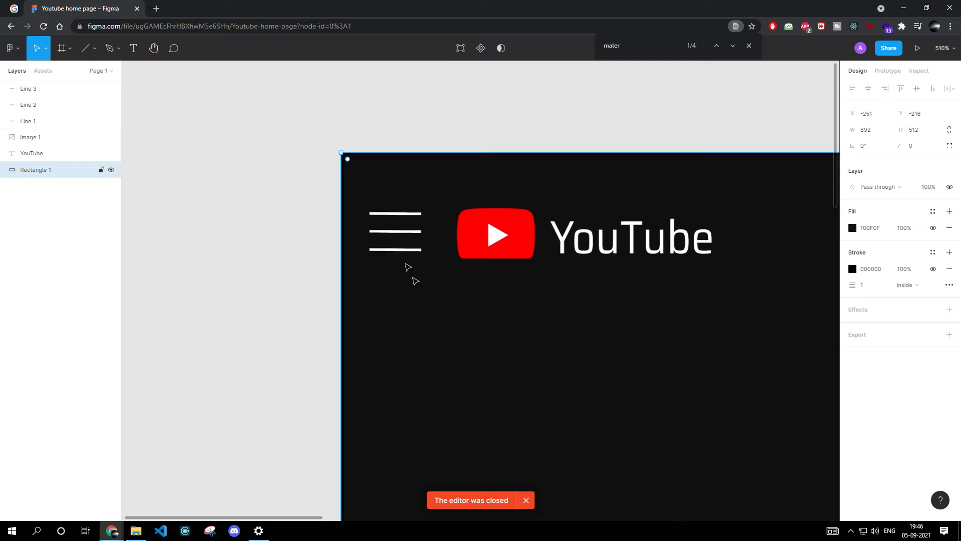
click(408, 250)
shift+click(399, 231)
shift+click(390, 214)
key(Down)
key(Down)
key(Down)
key(Up)
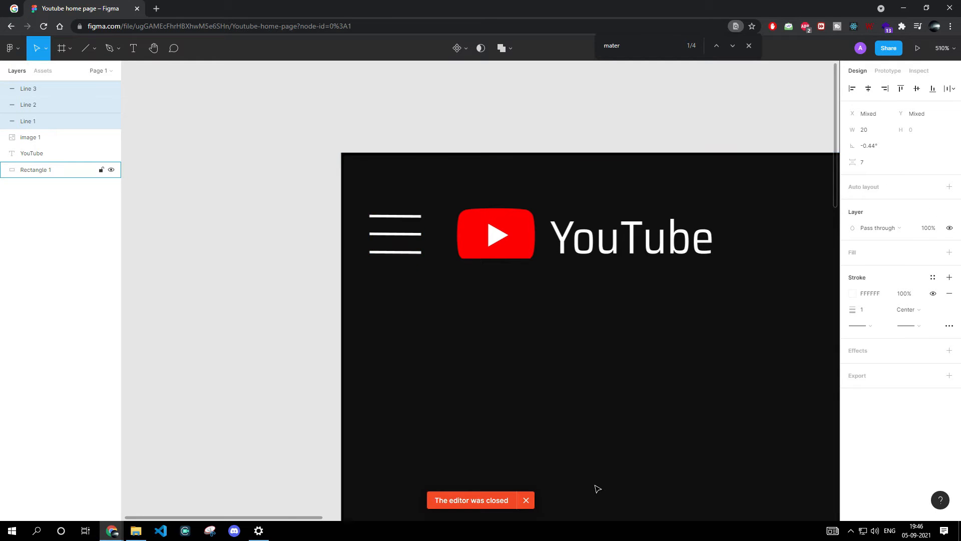
Step: Nudge the top menu line down and the bottom menu line up to tighten the hamburger icon's spacing
click(694, 373)
scroll(694, 374, down, 1)
scroll(694, 373, down, 3)
drag(742, 223, 952, 215)
click(943, 48)
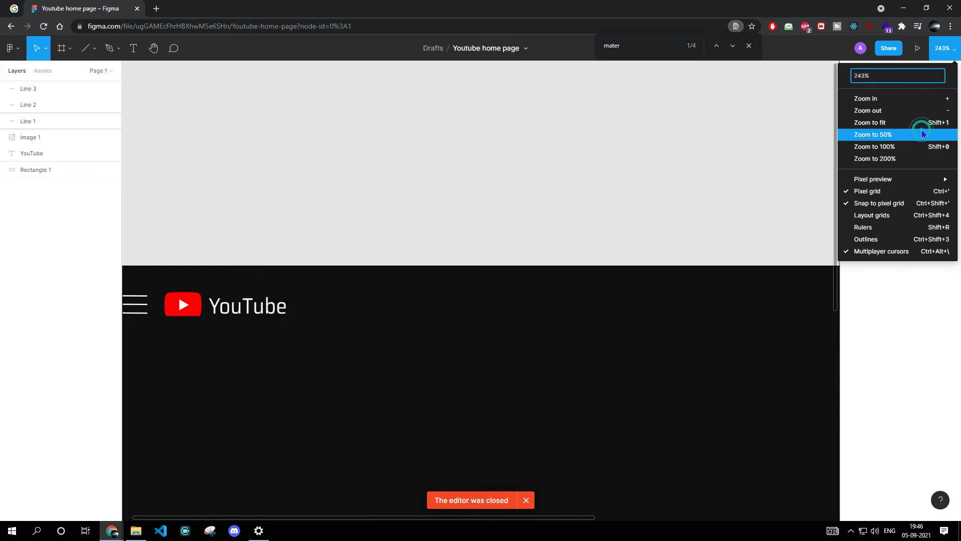
click(923, 123)
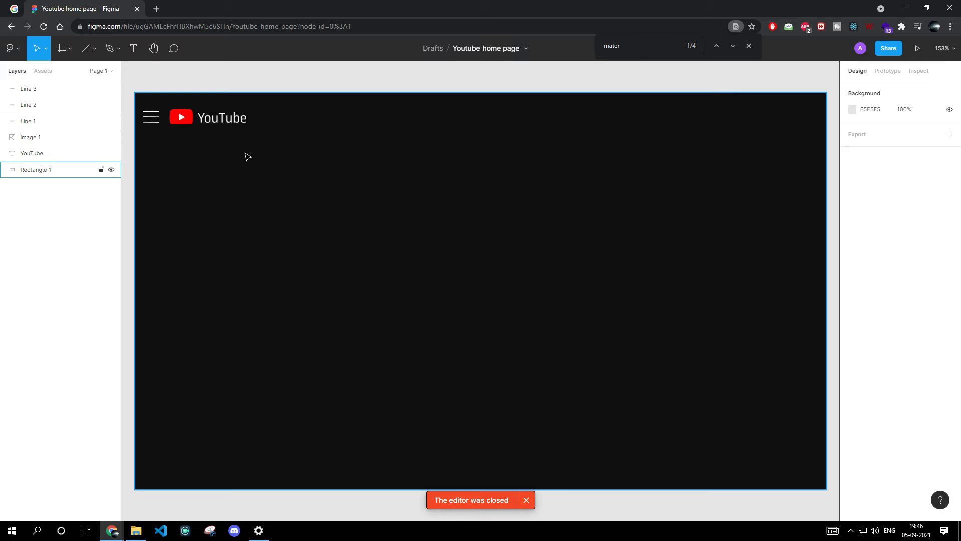
scroll(156, 110, up, 5)
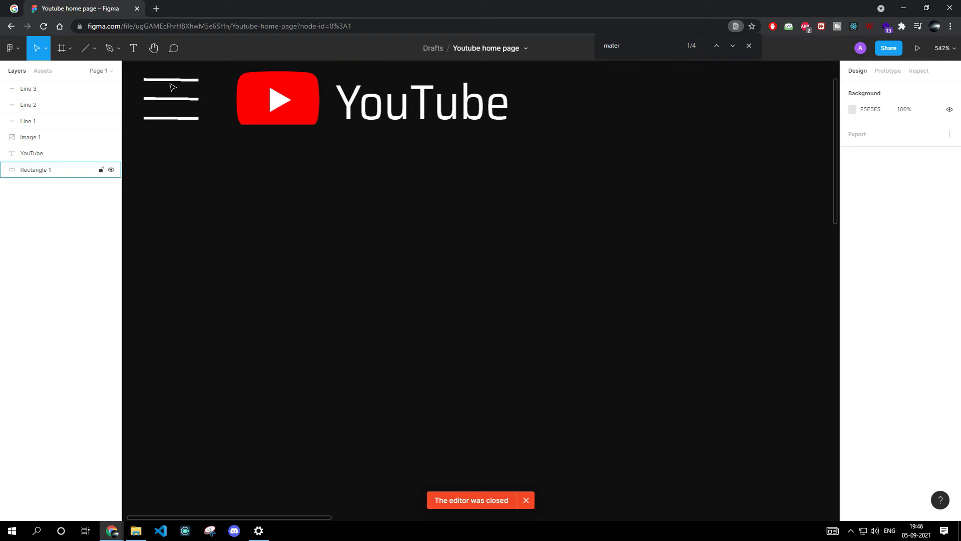
click(171, 80)
key(Down)
key(Down)
click(186, 119)
key(Up)
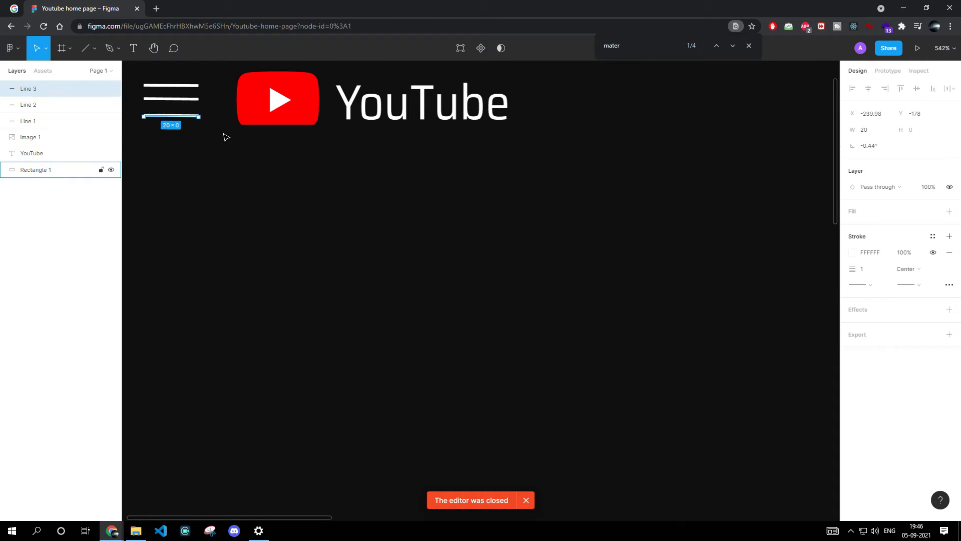
Step: Draw a search bar rectangle about 235 × 22 in the header between the YouTube text and the page's far side
click(206, 135)
scroll(401, 230, down, 3)
click(944, 48)
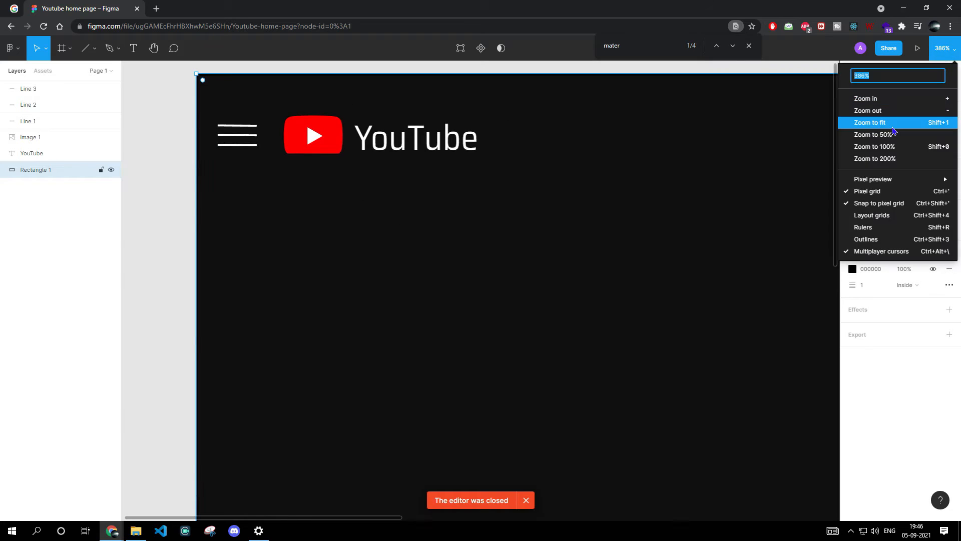
click(894, 126)
click(236, 121)
key(Escape)
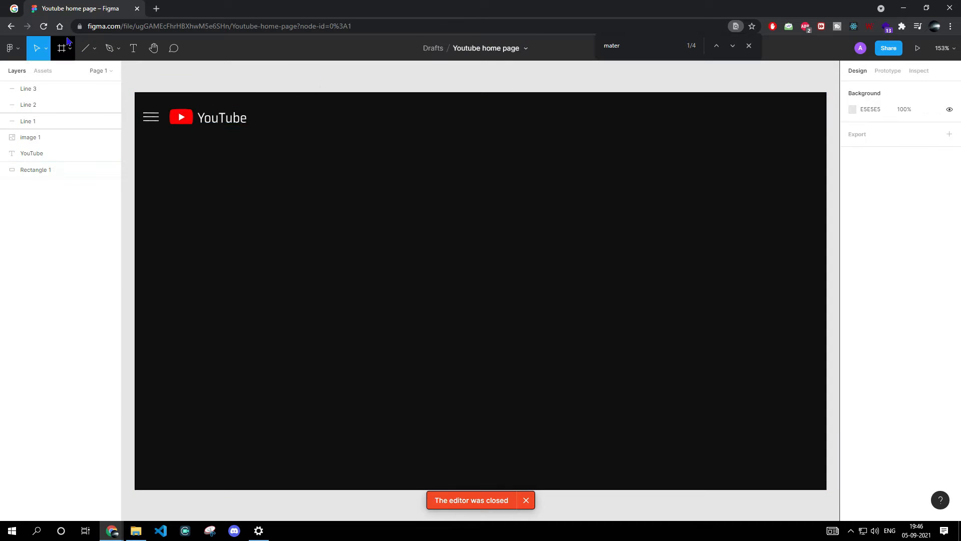
click(95, 53)
click(96, 75)
drag(346, 107, 481, 119)
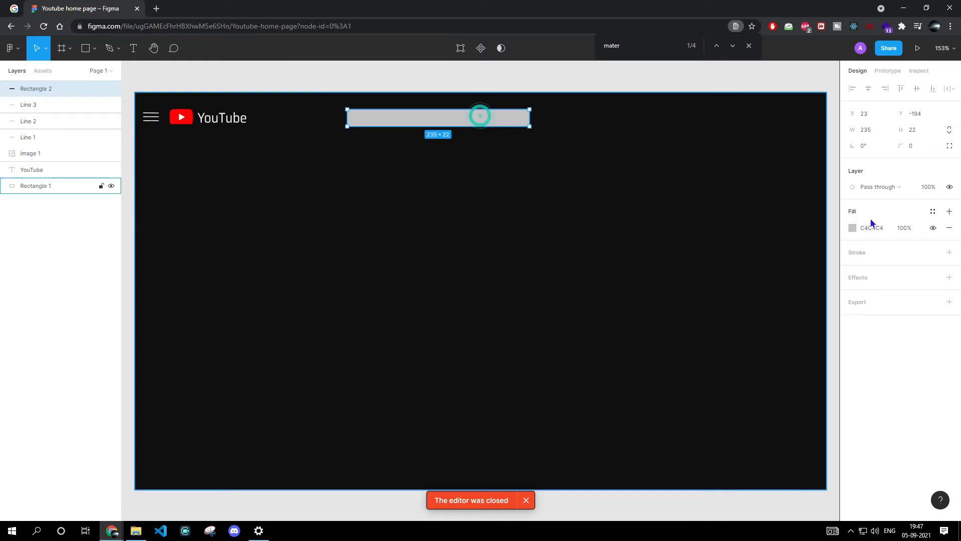
Step: Fill the search bar rectangle with the near-black colour 191818
click(853, 228)
click(722, 357)
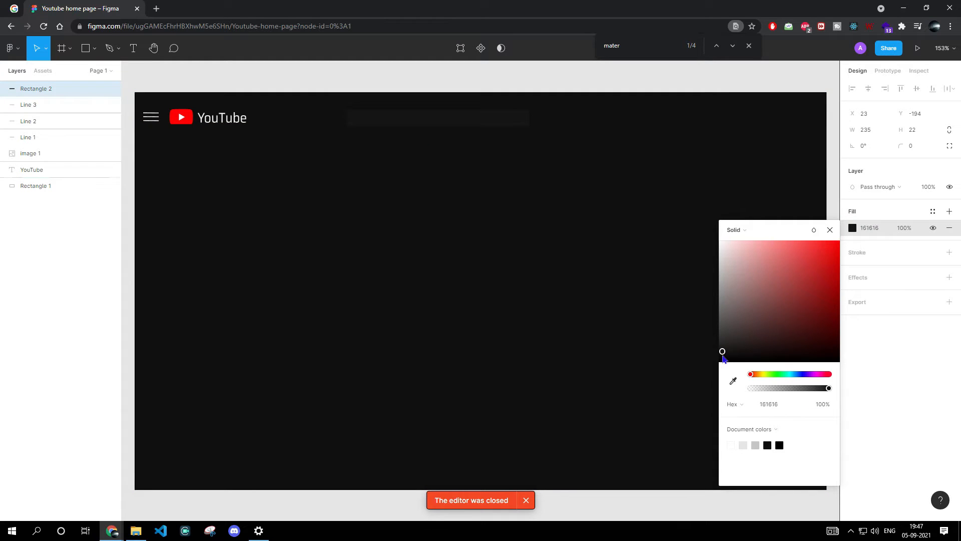
click(532, 185)
Step: Duplicate the search bar, shrink the copy to 27 × 22 and place it just past the bar's right end
click(502, 117)
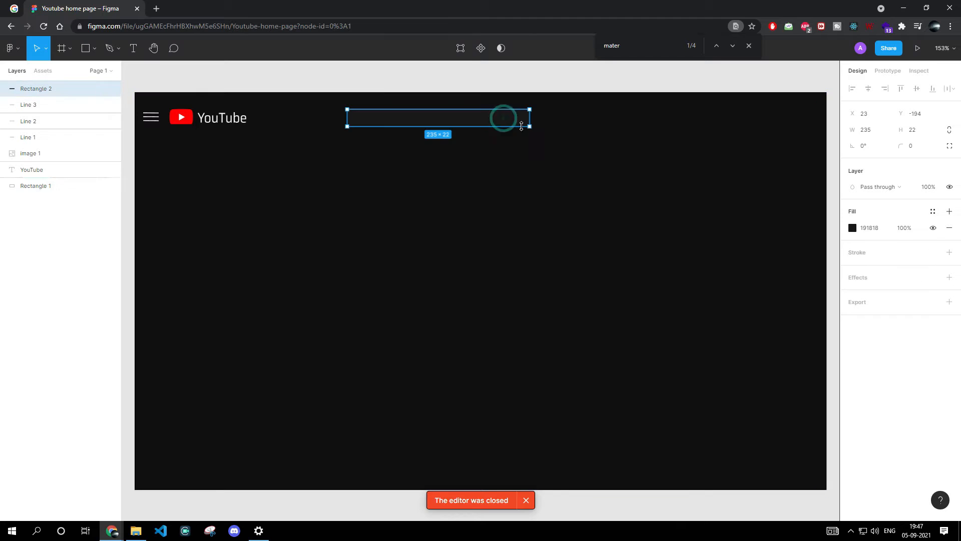
key(ctrl+c)
key(ctrl+v)
mouse_move(532, 119)
mouse_down()
mouse_move(368, 124)
mouse_move(550, 131)
mouse_move(543, 123)
mouse_up()
key(Left)
key(Left)
key(Up)
key(Down)
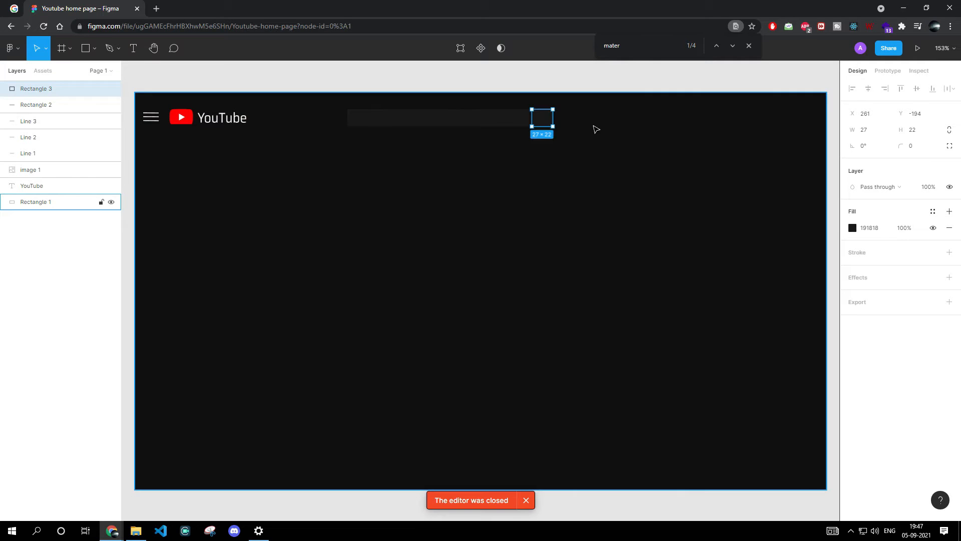
Step: Open the Material Design Icons plugin and search for mic
right_click(596, 129)
mouse_move(643, 301)
click(727, 299)
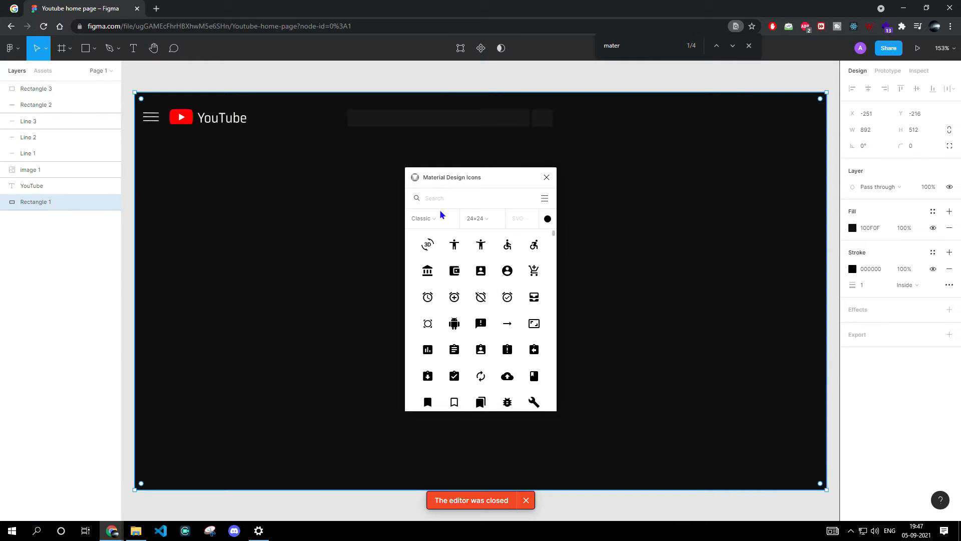
click(454, 245)
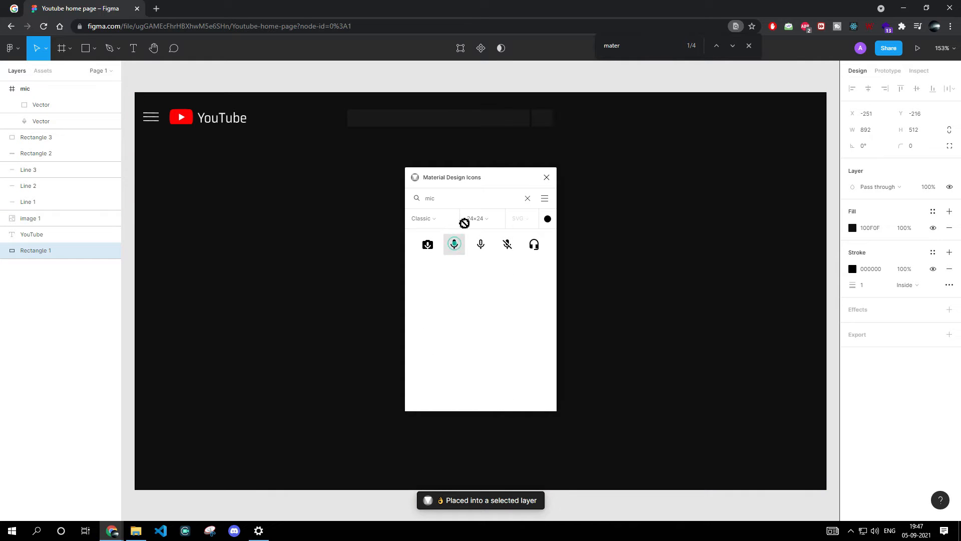
click(852, 228)
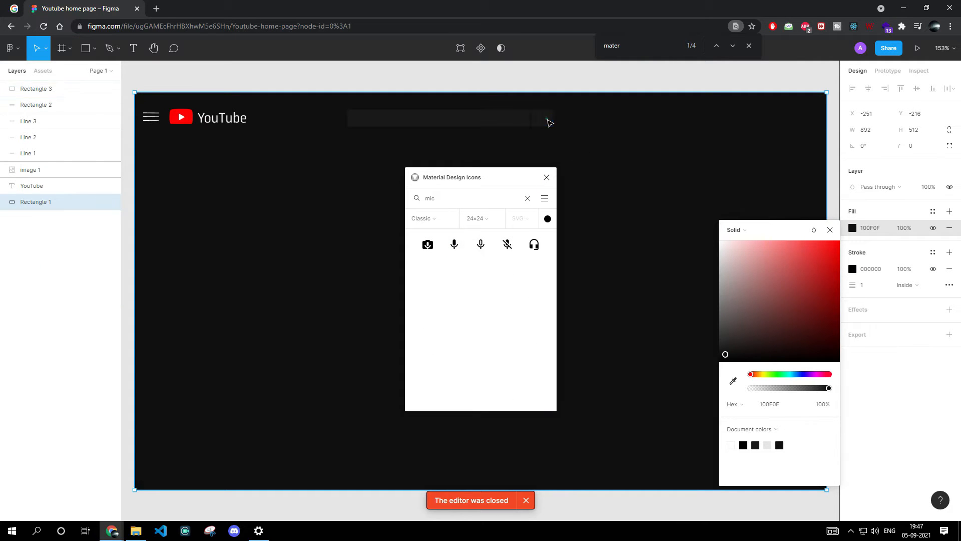
click(543, 118)
click(536, 150)
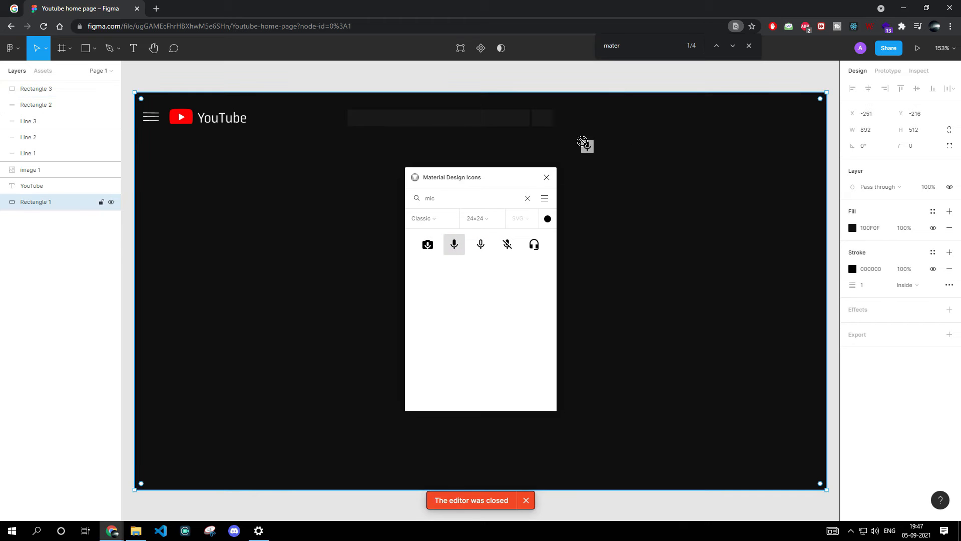
Step: Place the solid mic icon below the small rectangle, fill it white (FFFFFF) and close the icon plugin
double_click(583, 143)
click(852, 309)
click(720, 268)
click(626, 156)
click(586, 219)
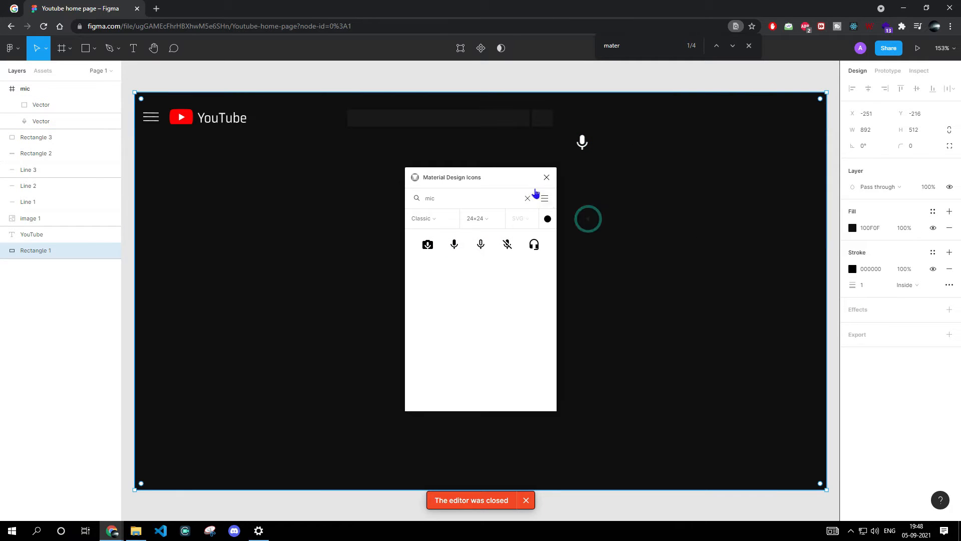
click(547, 178)
Step: Move the mic icon onto the small rectangle beside the search bar and scale it down to 9 × 12
scroll(581, 164, up, 3)
drag(586, 163, 542, 124)
drag(602, 148, 543, 111)
scroll(546, 114, up, 3)
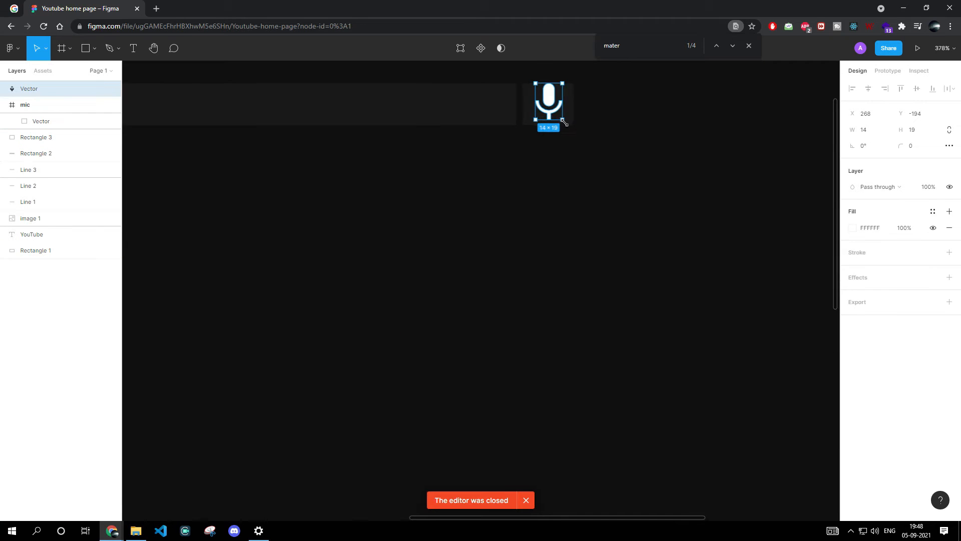
scroll(566, 124, up, 1)
drag(562, 146, 554, 129)
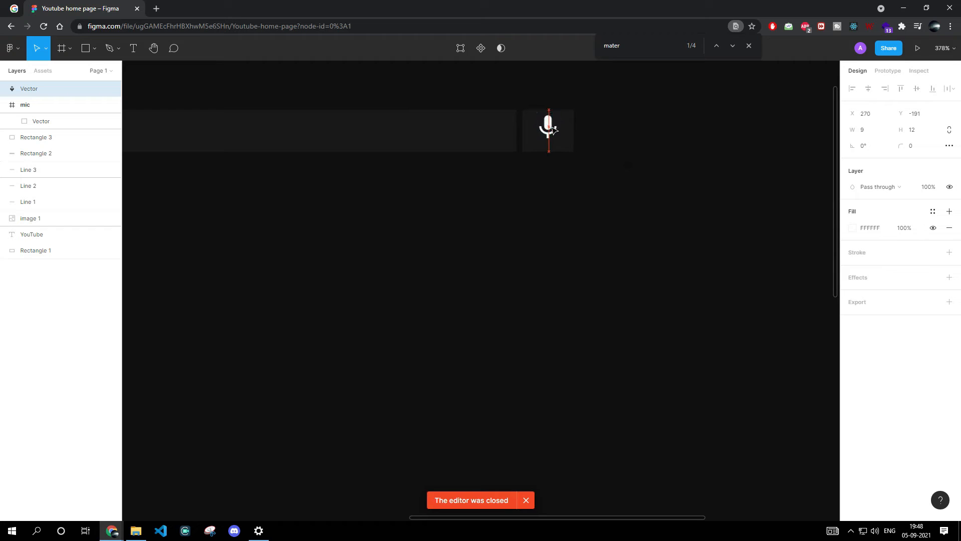
click(637, 132)
click(548, 135)
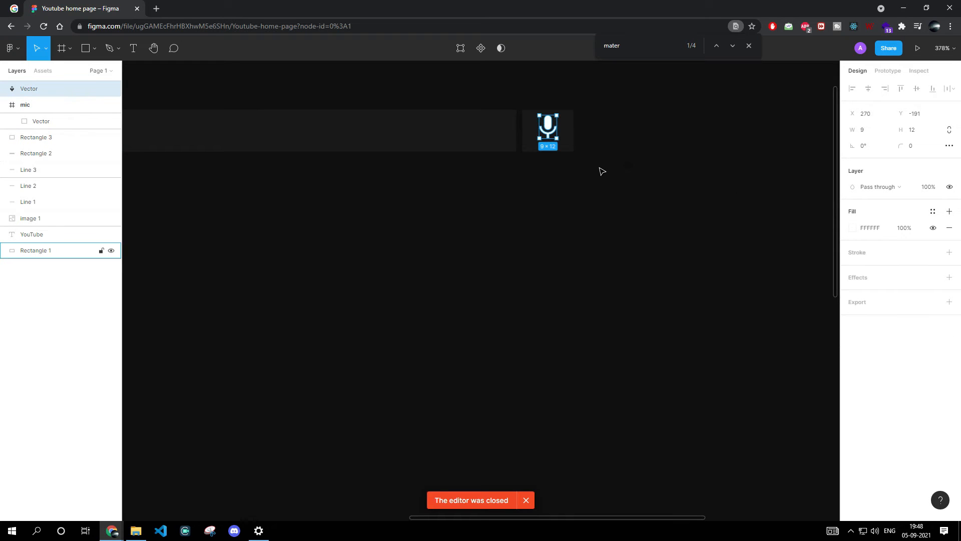
Step: Reposition the dark background rectangle behind the header items to X -259, Y -217
click(640, 152)
scroll(166, 199, down, 2)
scroll(166, 199, down, 2)
click(943, 48)
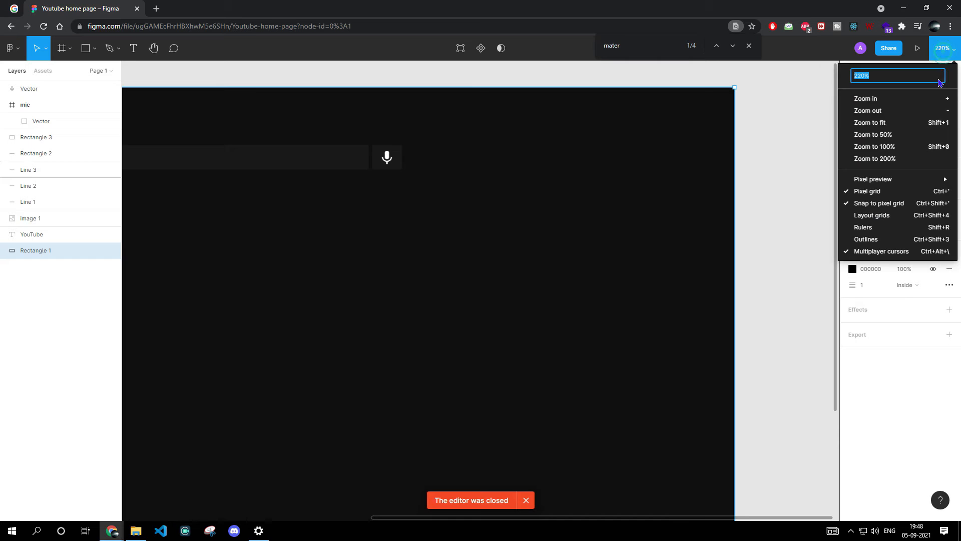
click(918, 127)
drag(636, 201, 312, 142)
mouse_move(446, 168)
mouse_down()
mouse_move(416, 147)
mouse_move(445, 167)
mouse_up()
click(363, 193)
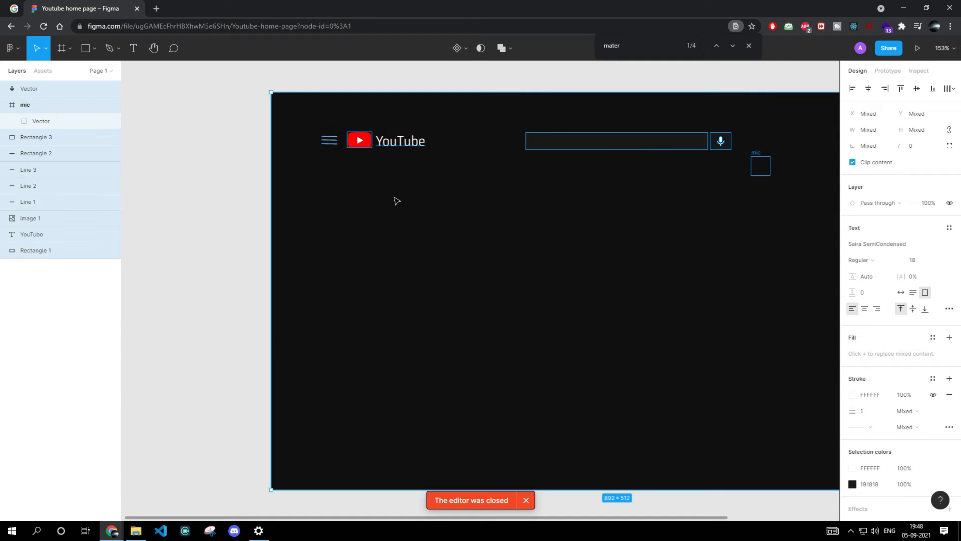
drag(312, 112, 735, 169)
drag(487, 166, 523, 189)
click(943, 48)
key(Escape)
key(shift+1)
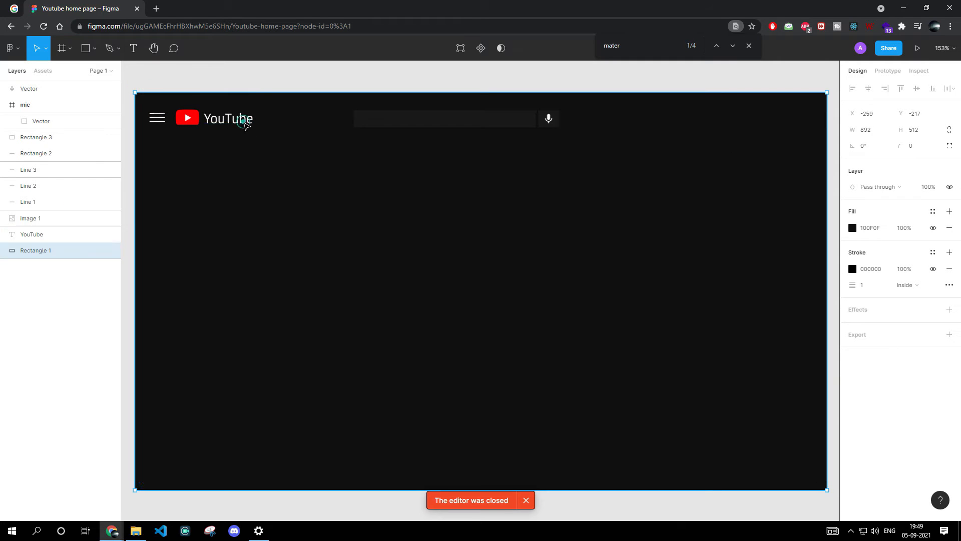
Step: Duplicate the YouTube text, place the copy over the search bar's left end and bring it to the front
click(238, 120)
key(ctrl+v)
drag(238, 120, 381, 118)
right_click(382, 119)
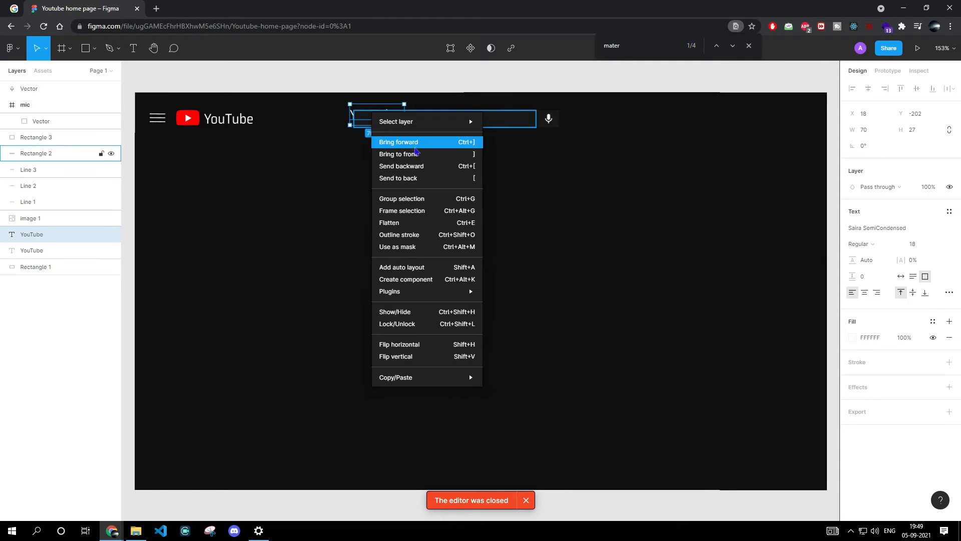
click(405, 145)
right_click(371, 116)
click(387, 156)
Step: Replace the copied text with "Search" and set its font to Rosario
double_click(378, 116)
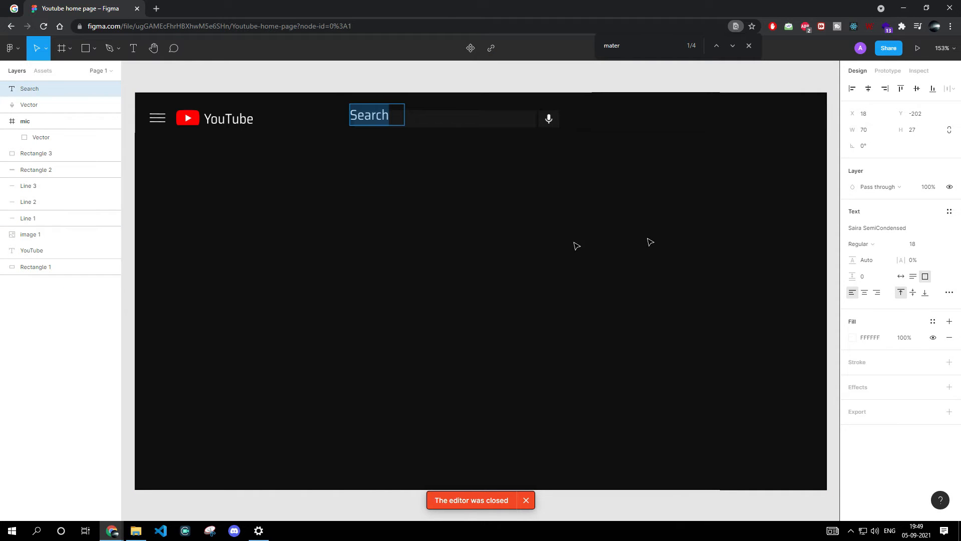
click(876, 233)
key(Up)
key(Up)
key(Up)
key(Up)
key(Up)
key(Up)
key(Up)
key(Up)
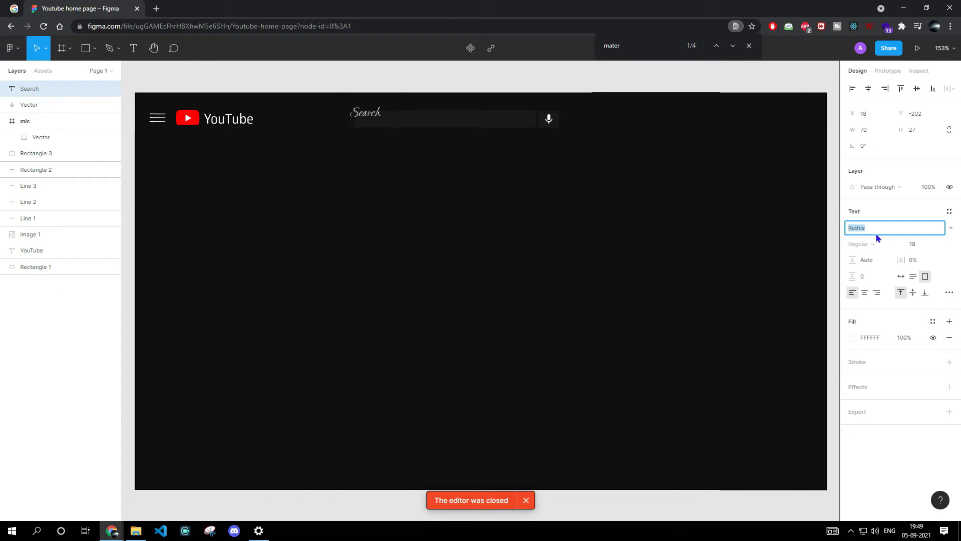
key(Up)
key(Up)
key(Up)
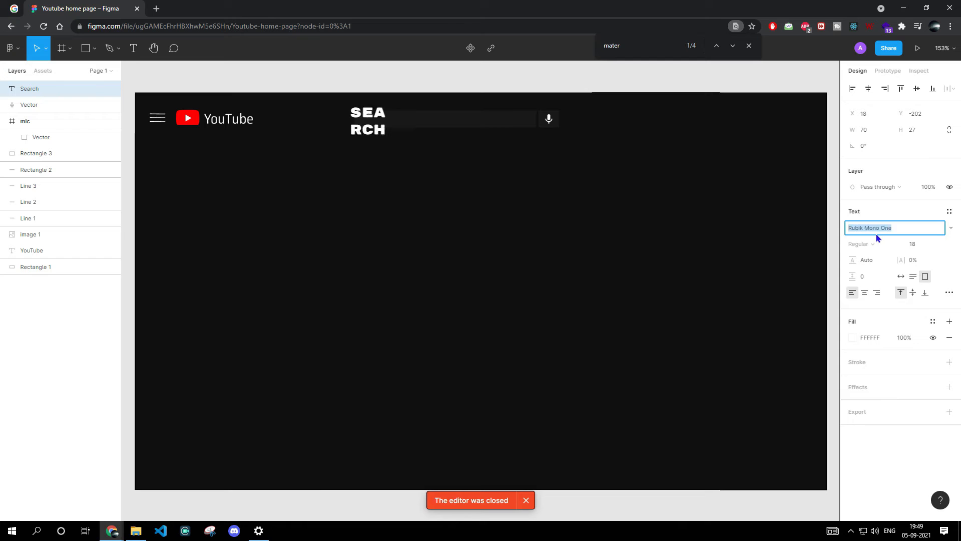
key(Up)
key(Up)
key(Up)
key(Up)
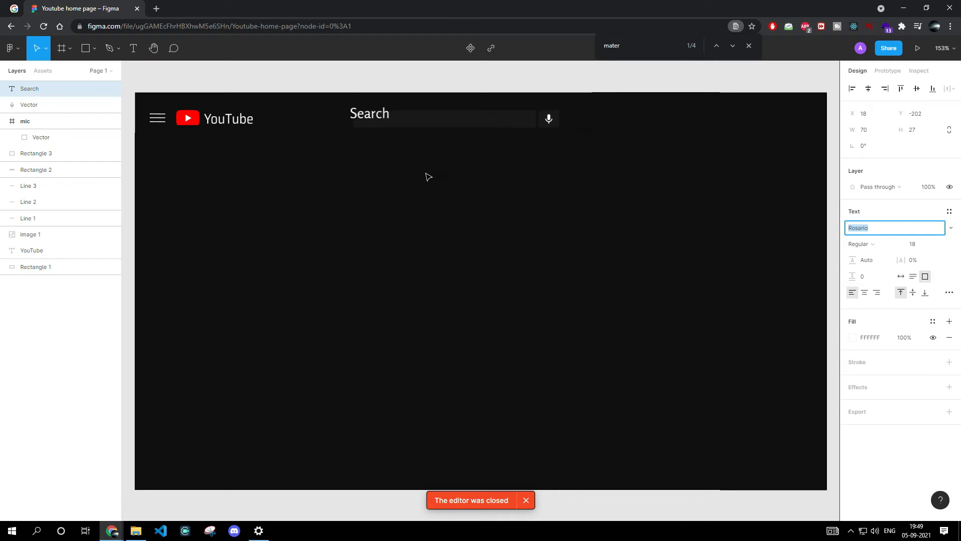
Step: Resize the Search text box to 53 × 20 with font size 14 and position it inside the search bar's left end
click(385, 117)
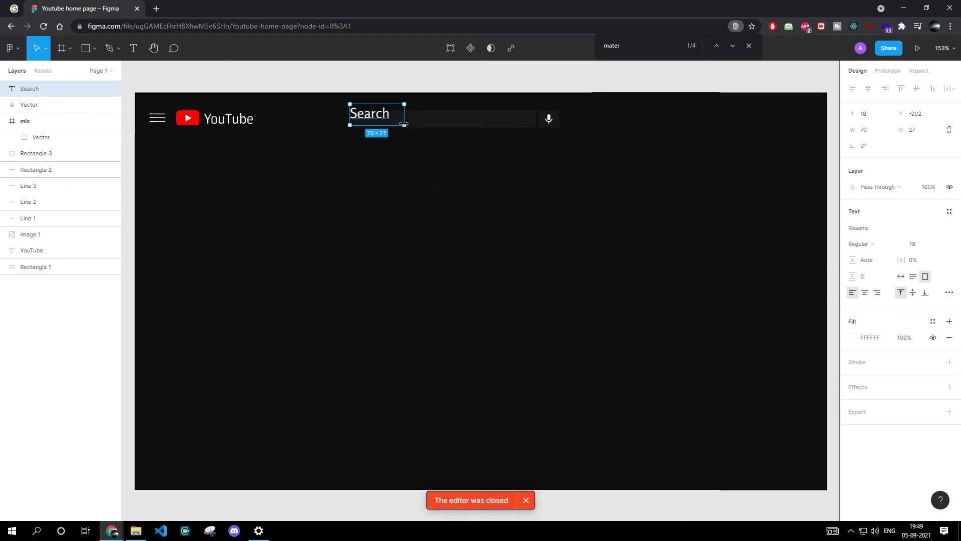
drag(400, 118, 392, 120)
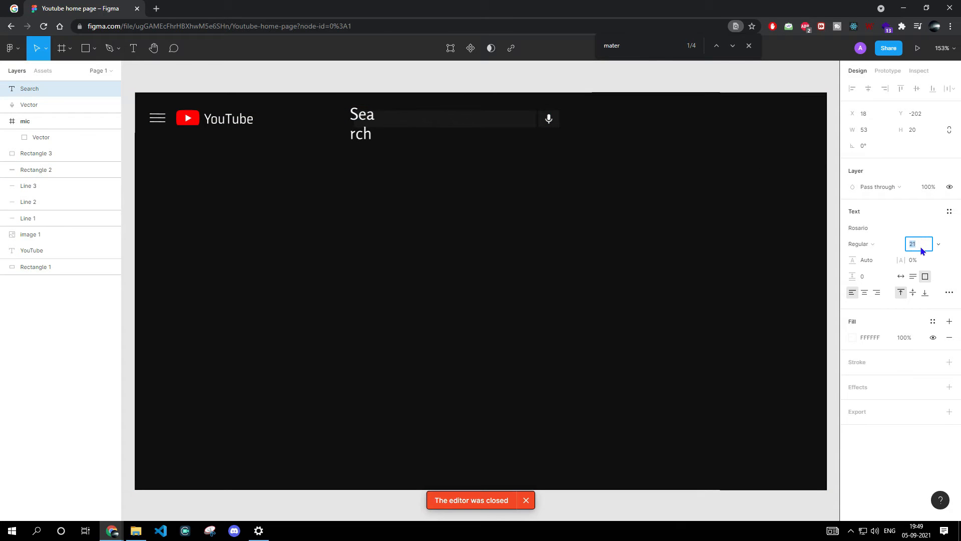
drag(363, 111, 381, 120)
click(386, 171)
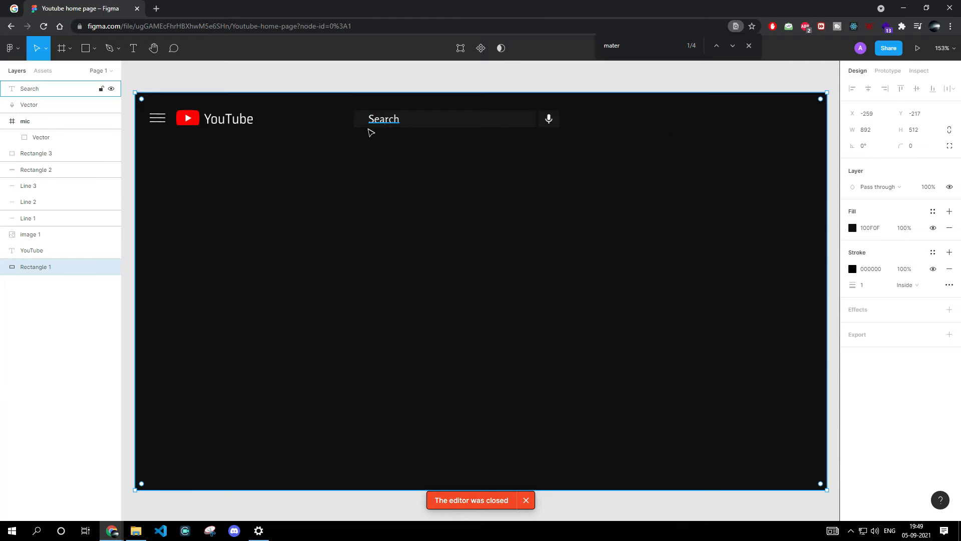
scroll(368, 134, up, 5)
scroll(381, 160, up, 3)
drag(443, 219, 412, 214)
Step: Change the Search text's fill to a mid grey
click(853, 338)
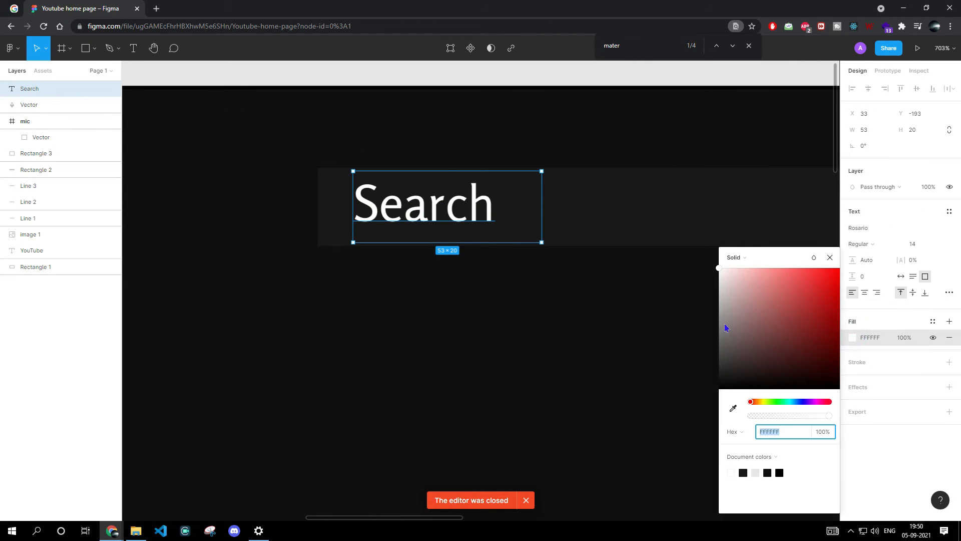
drag(723, 344, 722, 315)
click(688, 297)
Step: Fit the whole page in view, open the Material Design Icons plugin and search for upload
scroll(687, 298, down, 5)
click(821, 168)
scroll(821, 167, right, 5)
click(944, 48)
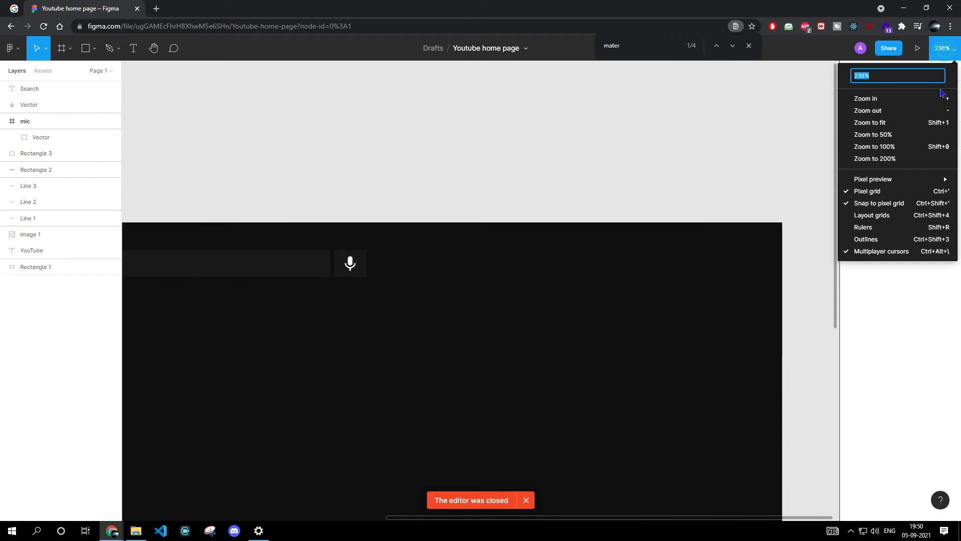
click(932, 122)
right_click(607, 87)
mouse_move(640, 126)
click(745, 117)
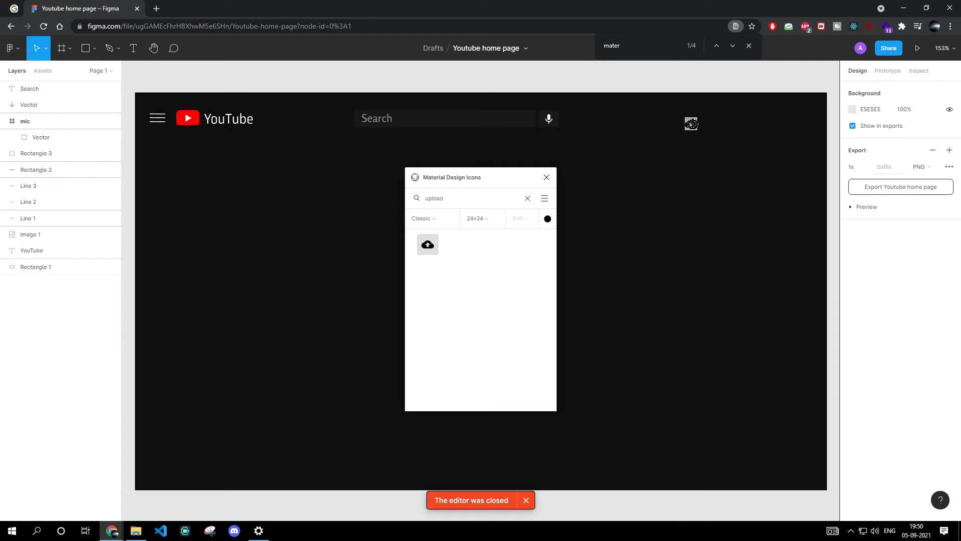
Step: Place the cloud upload icon in the header's right part and fill it white (FFFFFF)
drag(692, 123, 693, 124)
click(692, 126)
click(853, 309)
drag(735, 276, 701, 256)
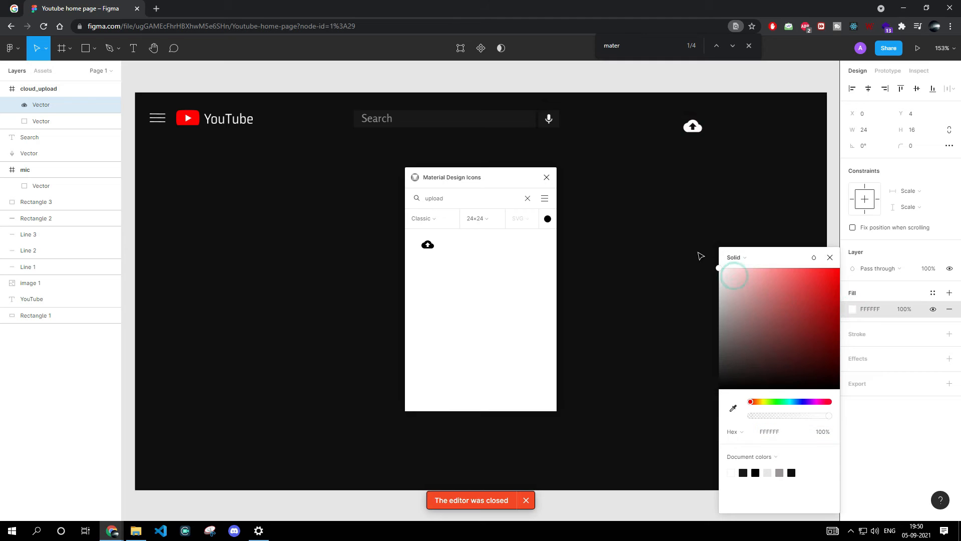
Step: Place the grid-on icon from the Material Design Icons plugin in the page's right part and fill it white (FFFFFF)
click(774, 135)
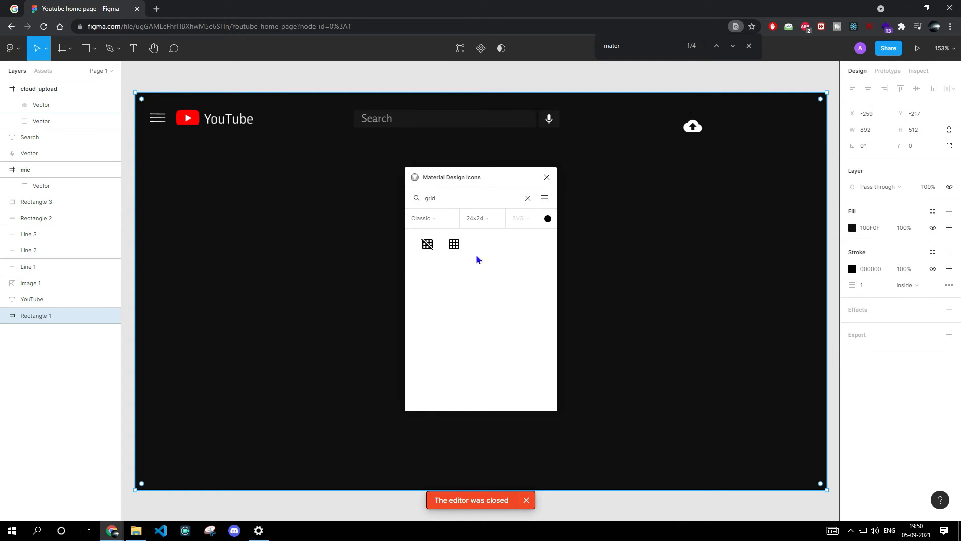
click(454, 245)
drag(454, 244, 709, 186)
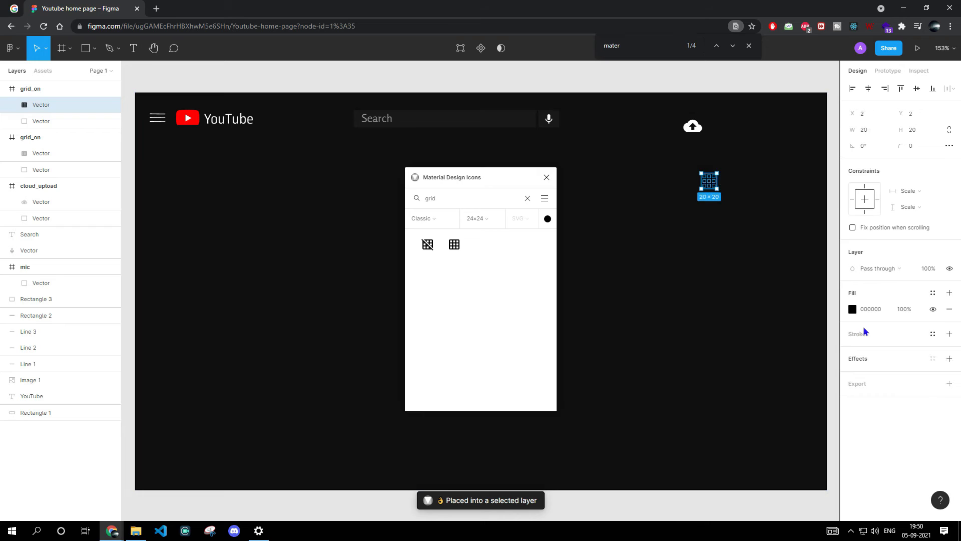
click(853, 309)
drag(741, 287, 701, 258)
click(658, 217)
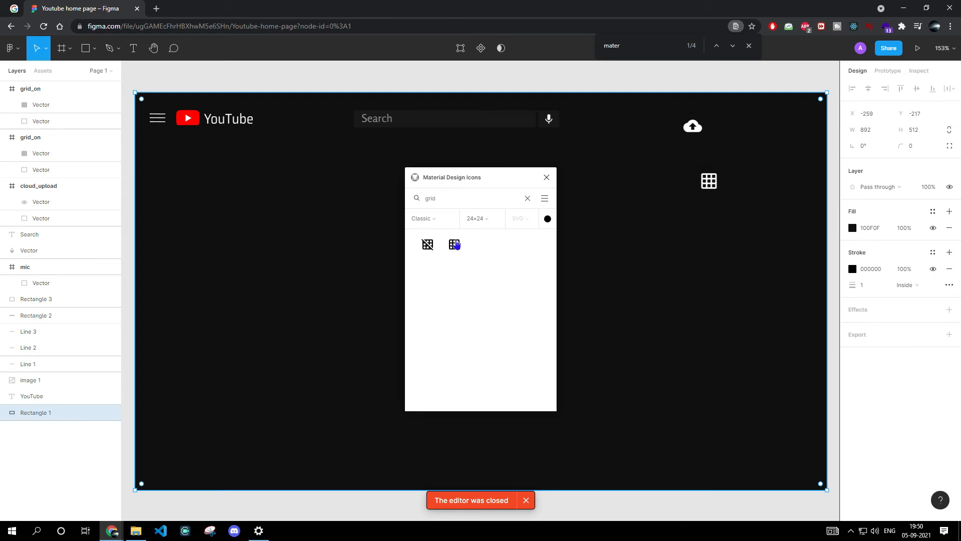
Step: Search the icon plugin for notification, place the outlined bell icon on the page and fill it white
text(bell)
double_click(445, 198)
text(notification)
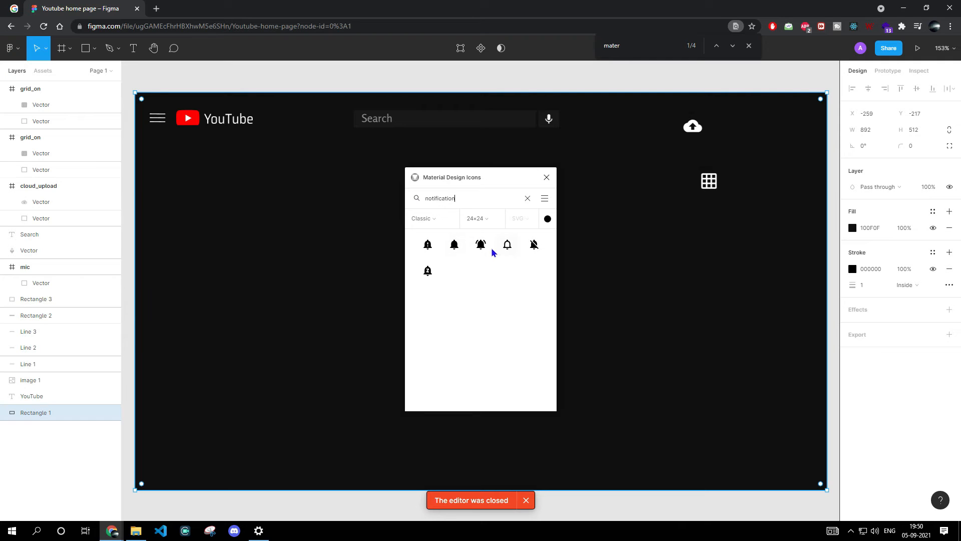
click(517, 245)
double_click(626, 244)
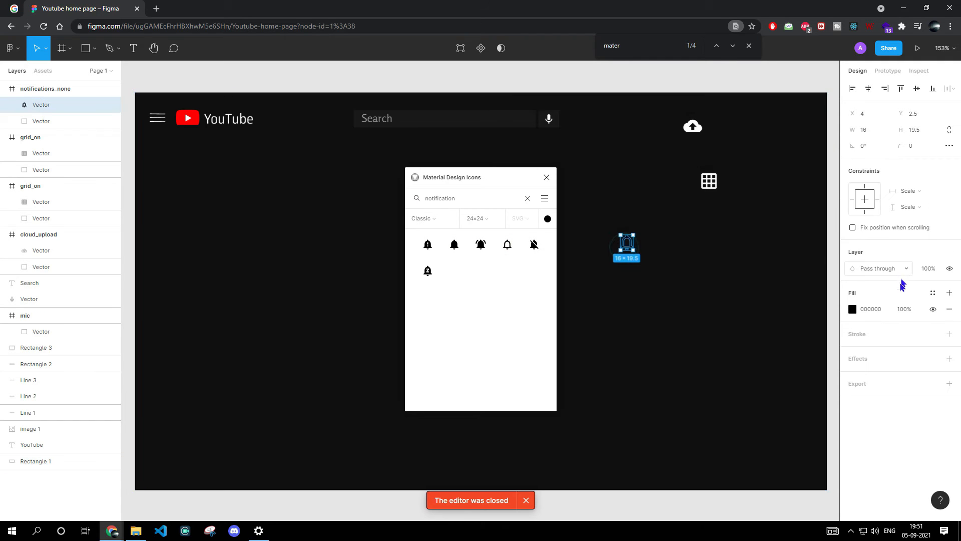
click(853, 309)
click(627, 294)
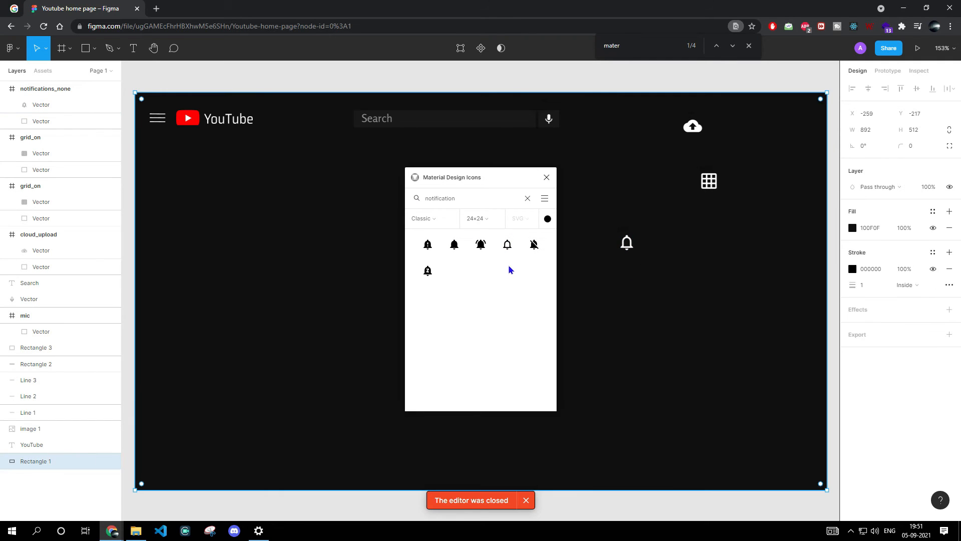
drag(460, 197, 427, 196)
click(712, 331)
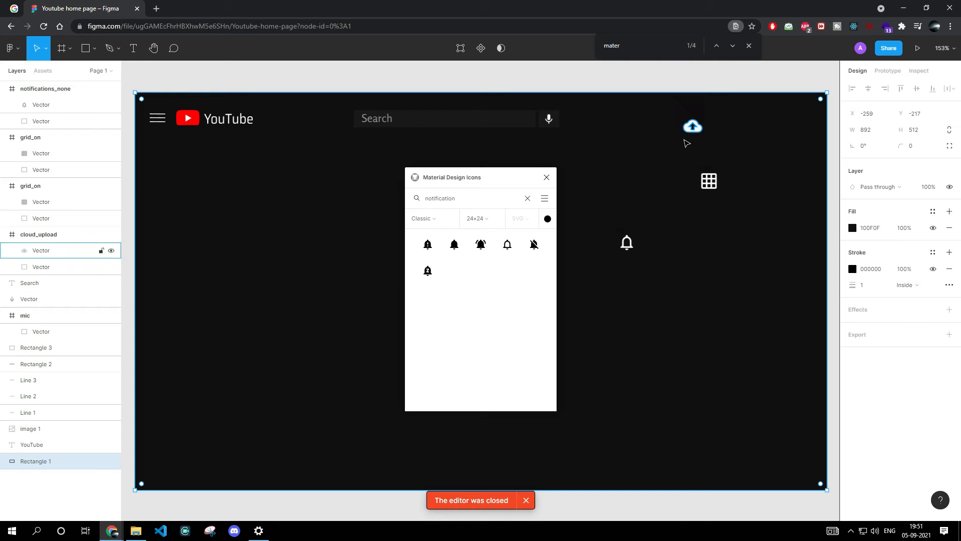
mouse_move(692, 128)
mouse_down()
mouse_move(660, 120)
mouse_move(691, 124)
mouse_up()
key(ctrl+z)
click(685, 155)
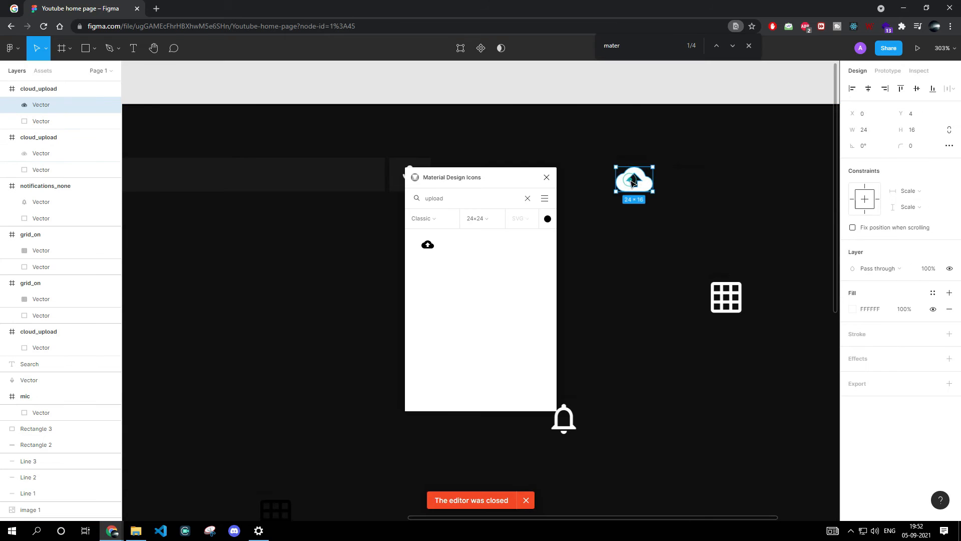
Step: Adjust the cloud upload icon's position in the header and move the white grid icon in line beside it
drag(633, 184, 632, 179)
drag(732, 301, 717, 177)
key(Down)
key(Down)
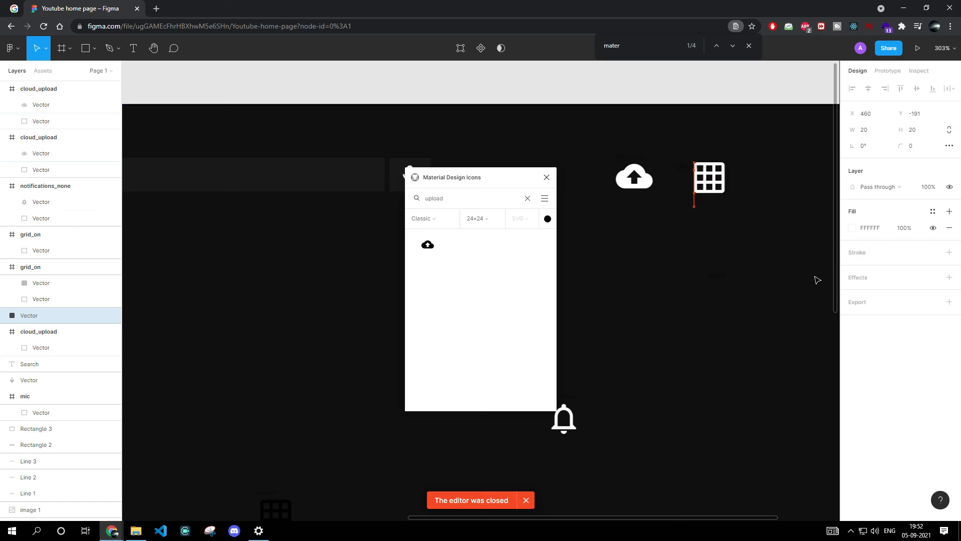
Step: Close the icon plugin and delete the stray dark cloud icon below the header
click(547, 178)
click(481, 289)
key(Delete)
Step: Move the bell icon into the header row beside the grid icon and fit the page in view
click(567, 426)
drag(567, 425, 778, 181)
click(944, 48)
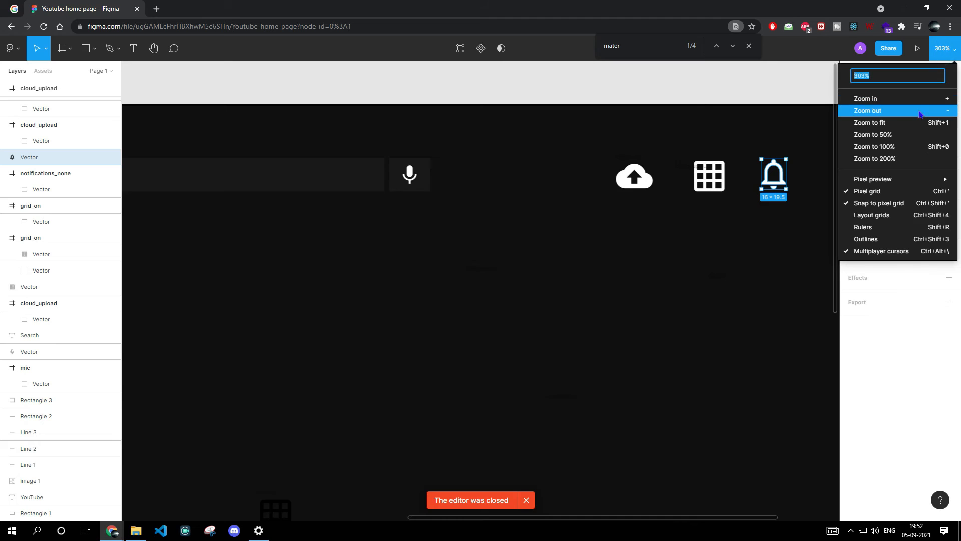
click(858, 123)
Step: Select the upload, grid and bell icons together and nudge them slightly up and left within the header
mouse_move(671, 131)
mouse_down()
mouse_move(679, 120)
mouse_move(680, 129)
mouse_up()
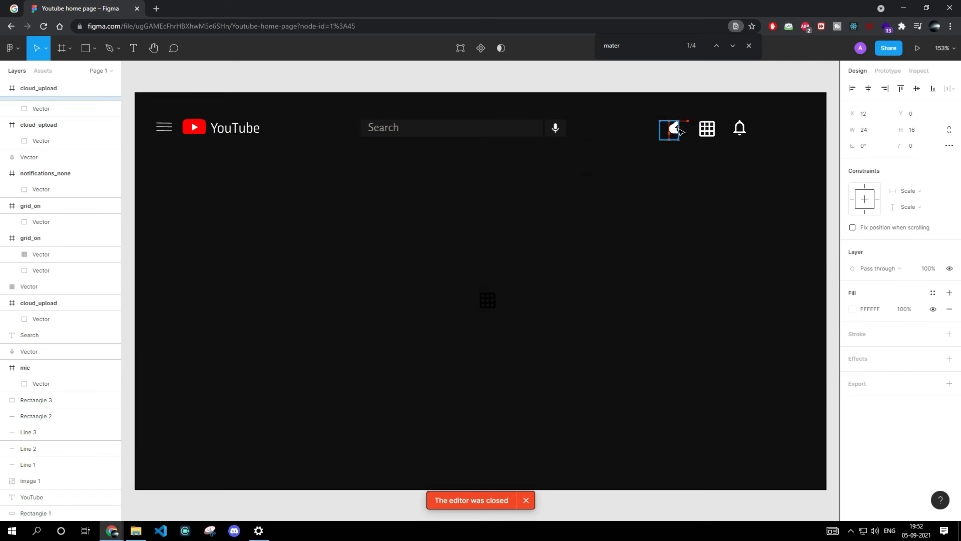
click(696, 152)
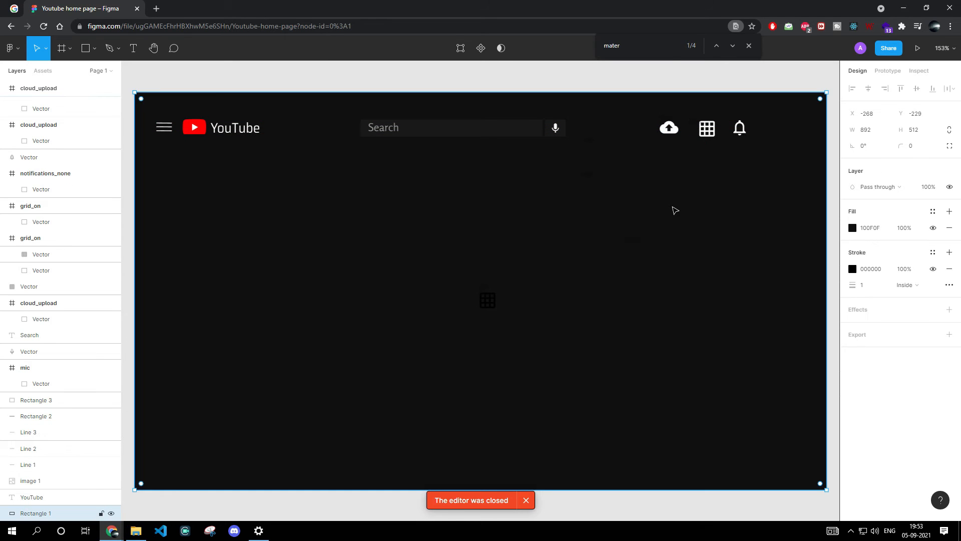
drag(753, 151, 683, 128)
key(ctrl+z)
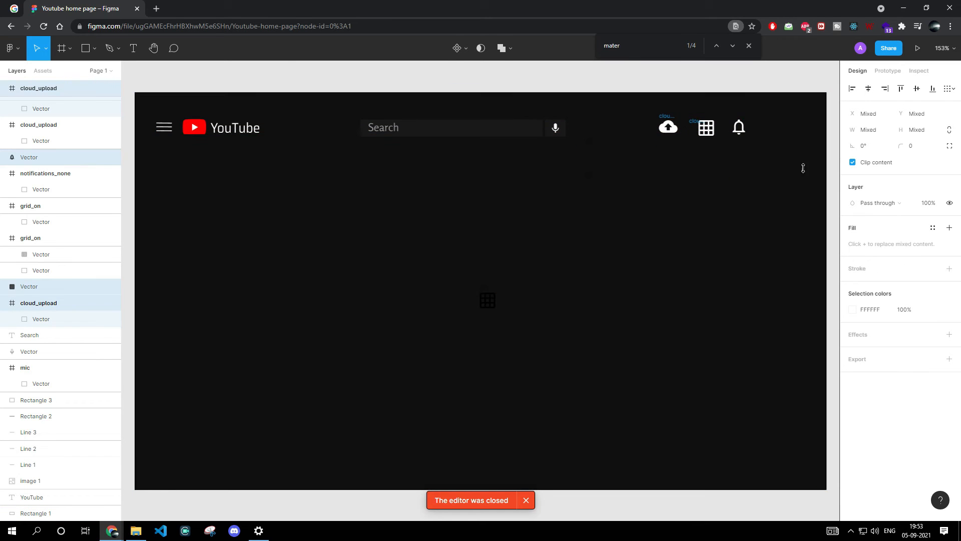
click(790, 137)
click(708, 78)
Step: Search the Material Design Icons plugin for circle, place the account circle icon at the header's right end and fill it white
right_click(628, 136)
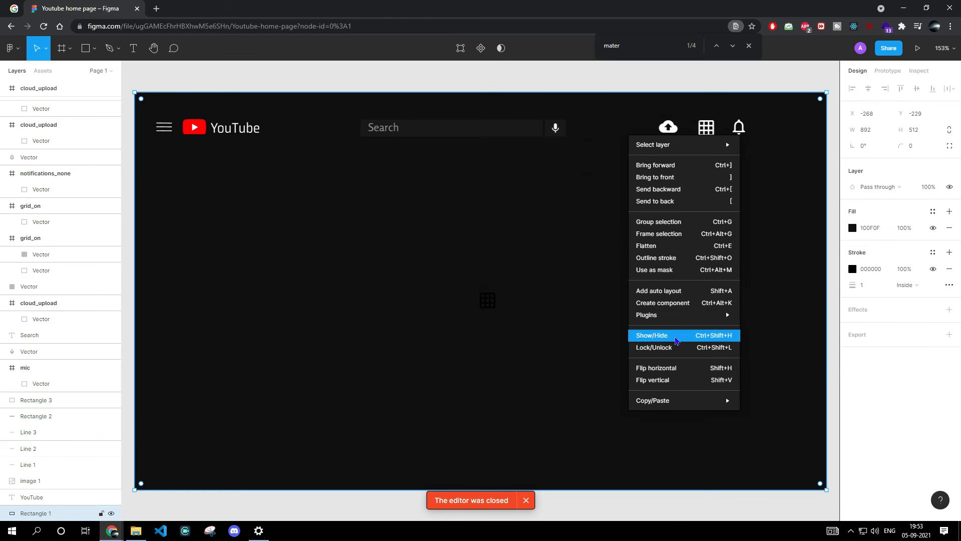
mouse_move(693, 316)
click(766, 314)
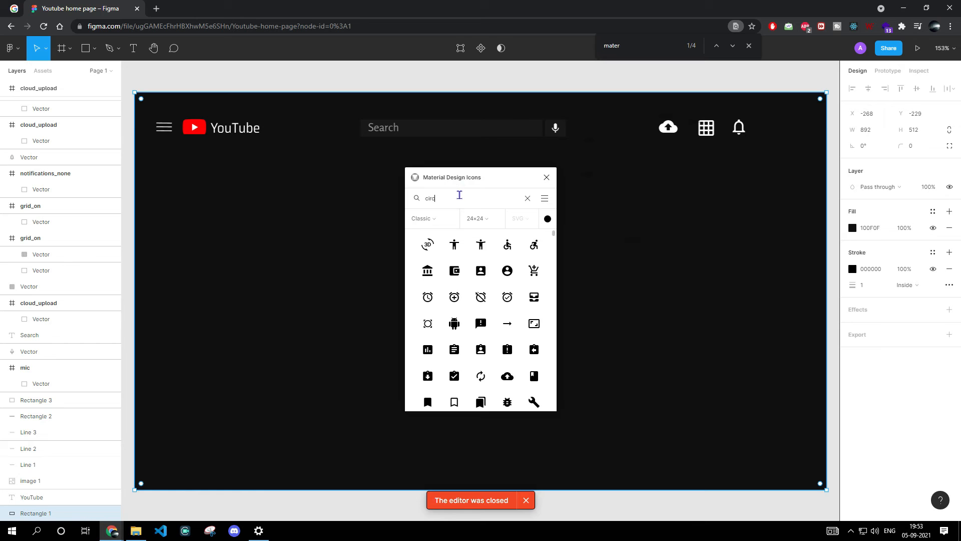
click(431, 249)
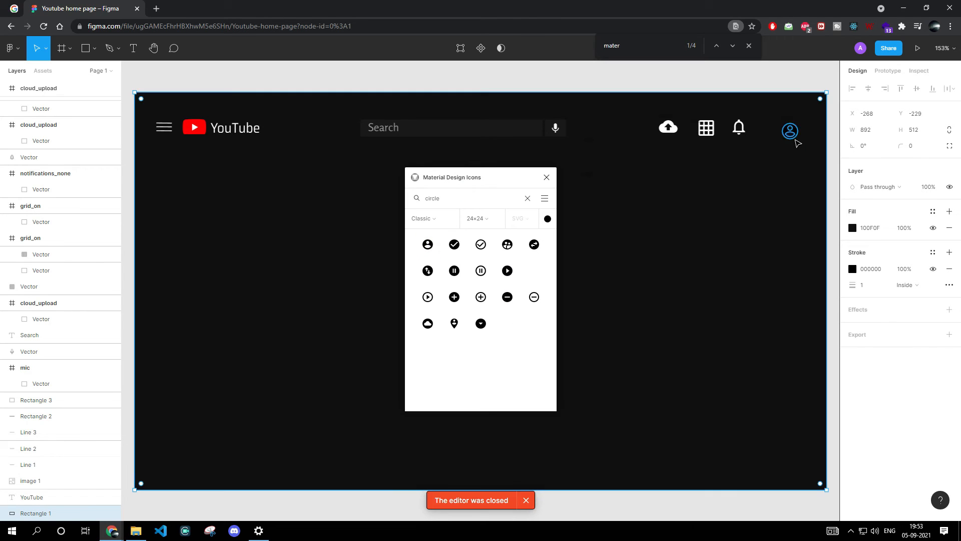
click(853, 309)
drag(752, 353, 718, 267)
click(767, 149)
Step: Resize the account circle icon to 25 × 25, align it beside the bell icon and close the icon plugin
click(792, 133)
mouse_move(791, 140)
mouse_down()
mouse_move(808, 179)
mouse_move(785, 125)
mouse_move(799, 136)
mouse_move(784, 131)
mouse_up()
click(798, 184)
key(ctrl+z)
click(792, 135)
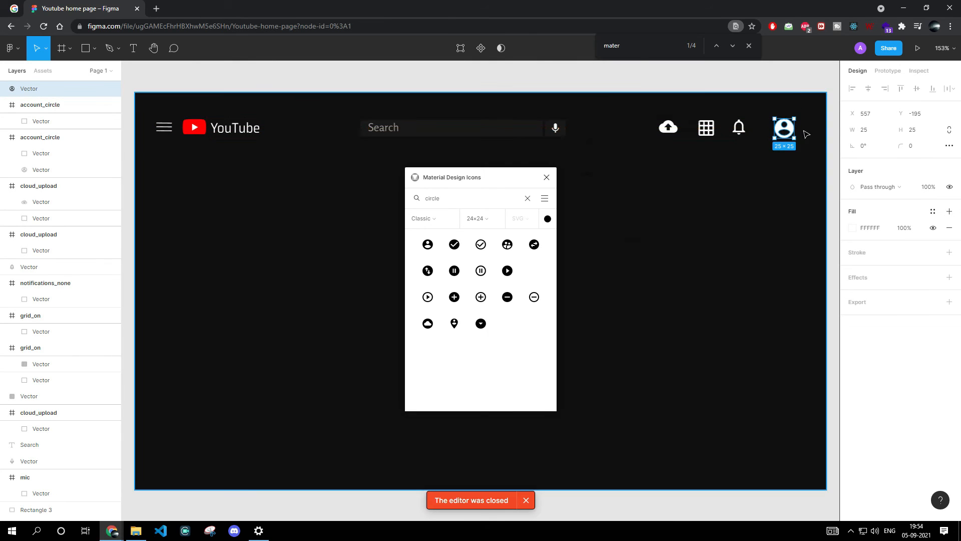
click(942, 48)
click(927, 125)
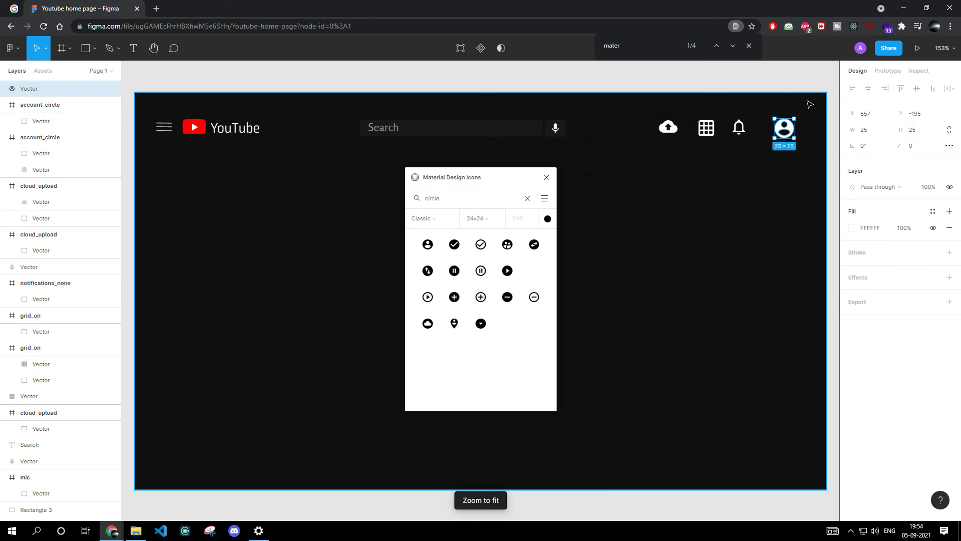
click(785, 80)
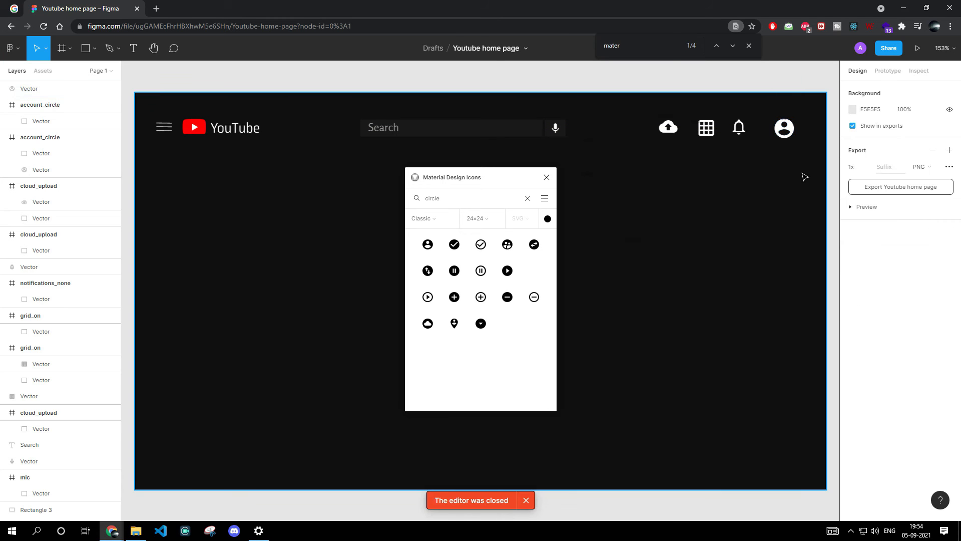
click(547, 177)
Step: Try the Sarpanch font on the YouTube title text
click(253, 134)
click(878, 228)
key(Down)
key(Down)
key(Down)
key(Down)
key(Down)
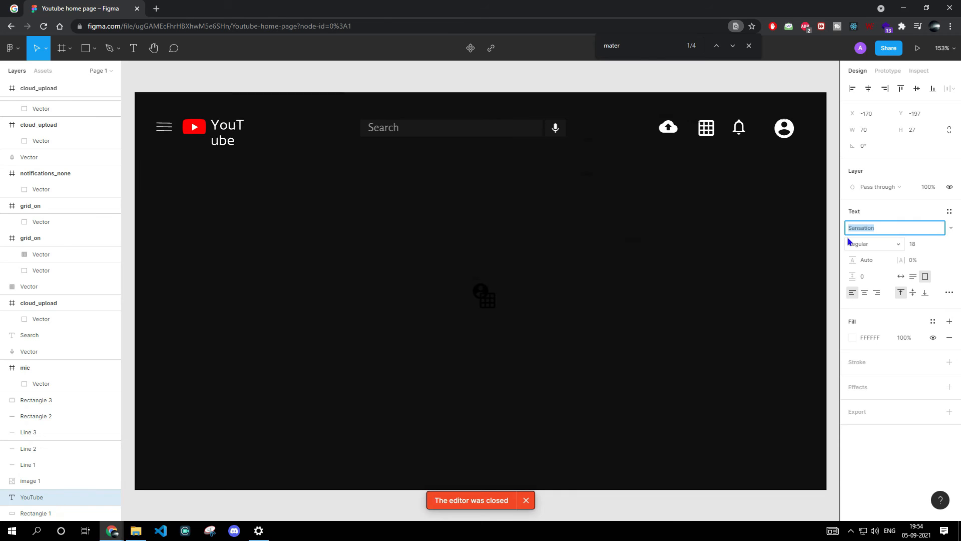
key(Down)
key(Down)
key(Return)
Step: Widen the YouTube text box to 137 × 27 and set its font to Scada
drag(264, 127, 317, 128)
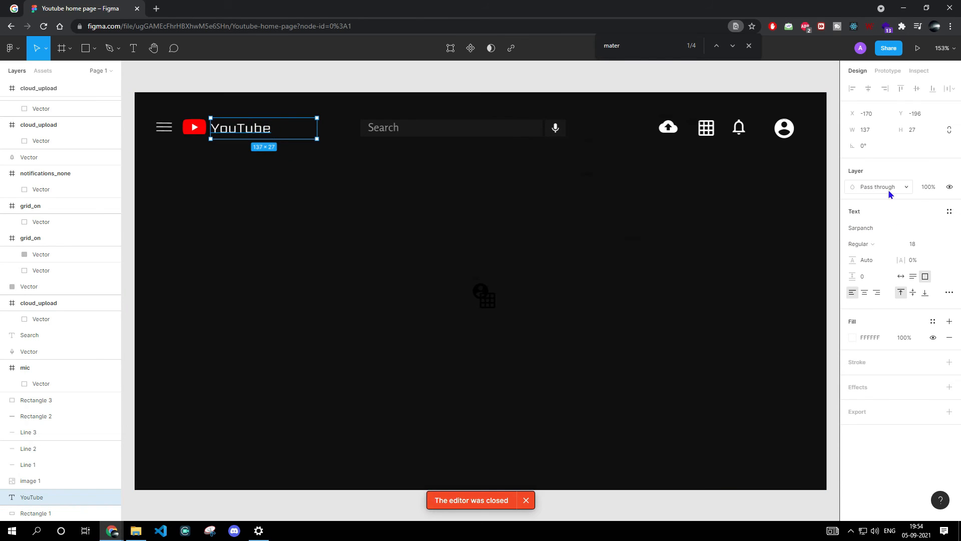
click(877, 223)
key(Down)
key(Down)
key(Down)
key(Down)
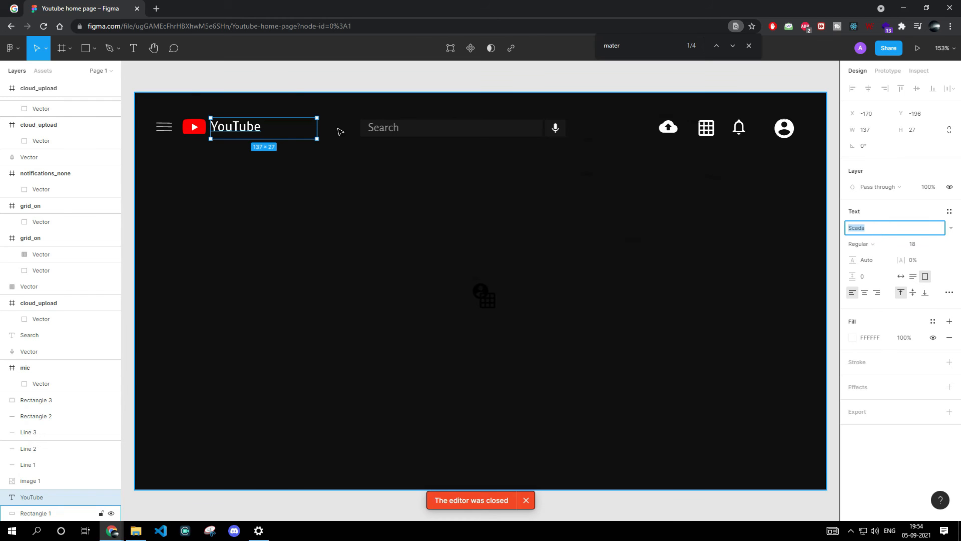
click(273, 179)
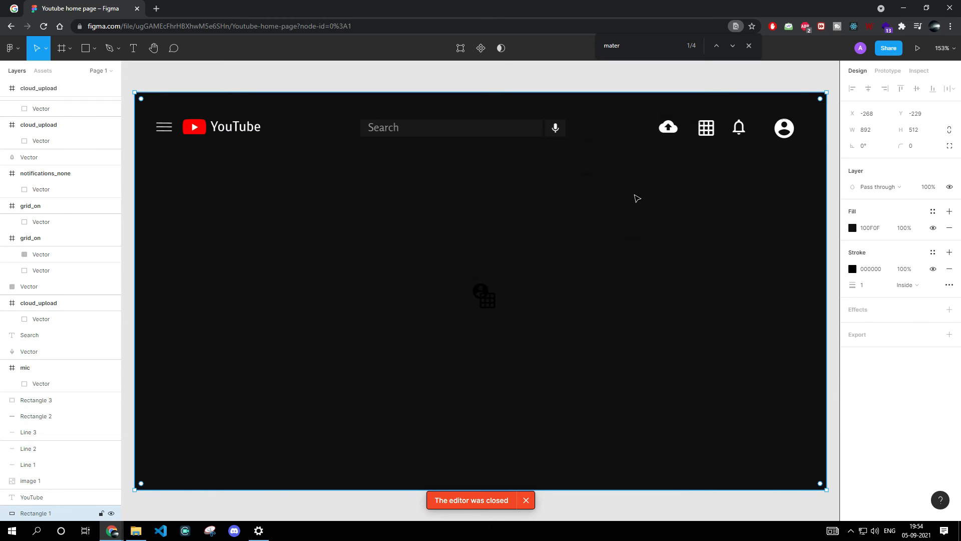
Step: Delete the stray dark icons in the page's middle and move the white account icon to the header's far right
drag(785, 137, 797, 132)
key(ctrl+z)
click(785, 136)
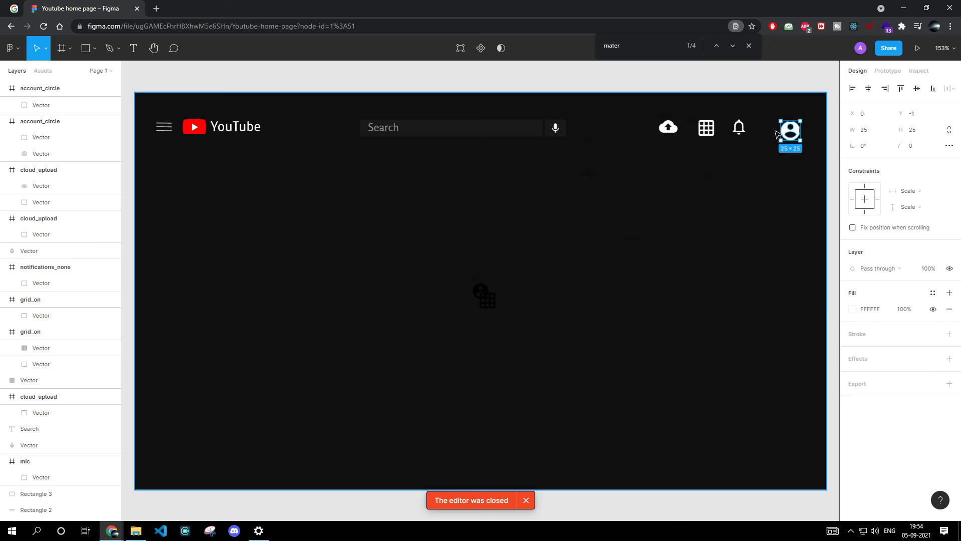
click(495, 301)
drag(786, 136, 804, 126)
Step: Move the bell, grid and cloud upload icons rightward into an evenly spaced row beside the account icon
click(740, 129)
click(740, 129)
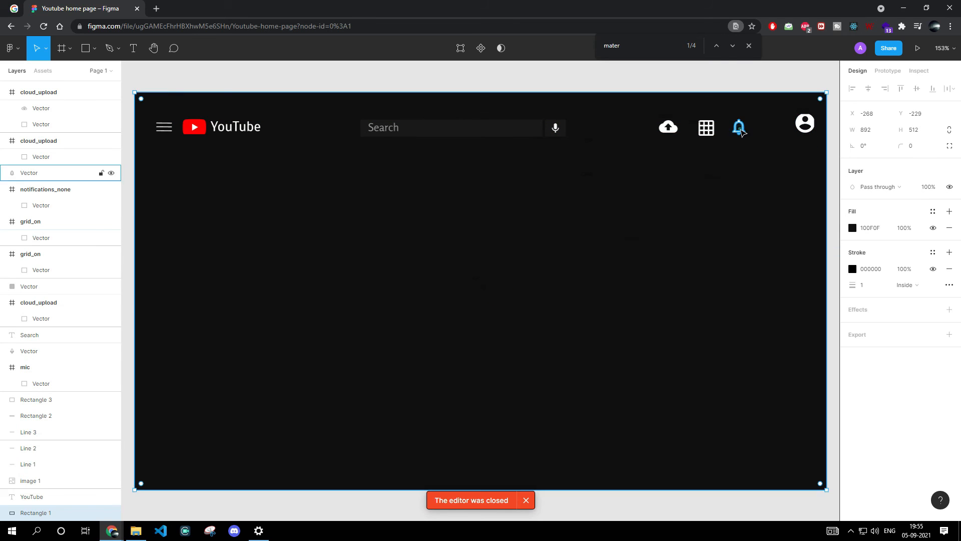
drag(740, 129, 778, 126)
drag(707, 128, 747, 125)
click(732, 143)
click(671, 129)
drag(671, 129, 762, 132)
click(727, 164)
click(786, 77)
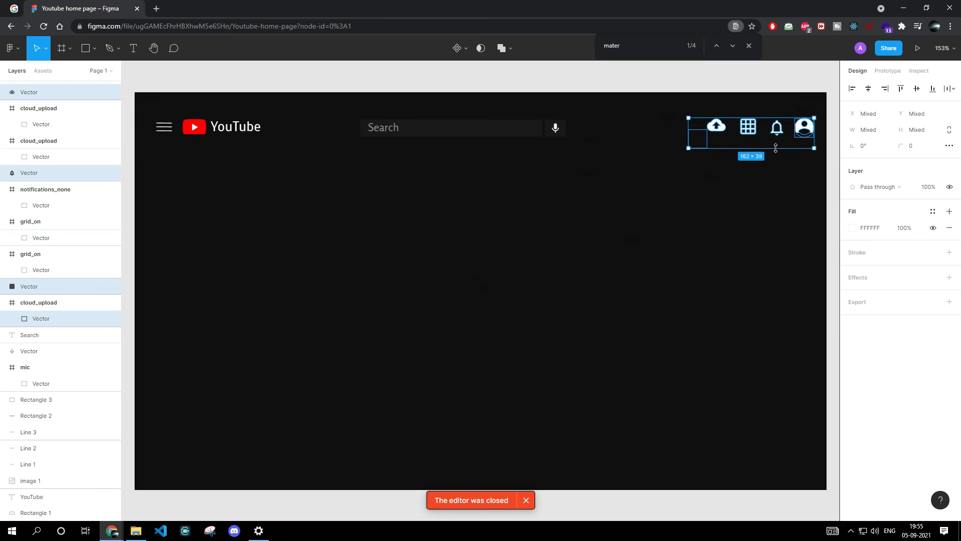
click(779, 180)
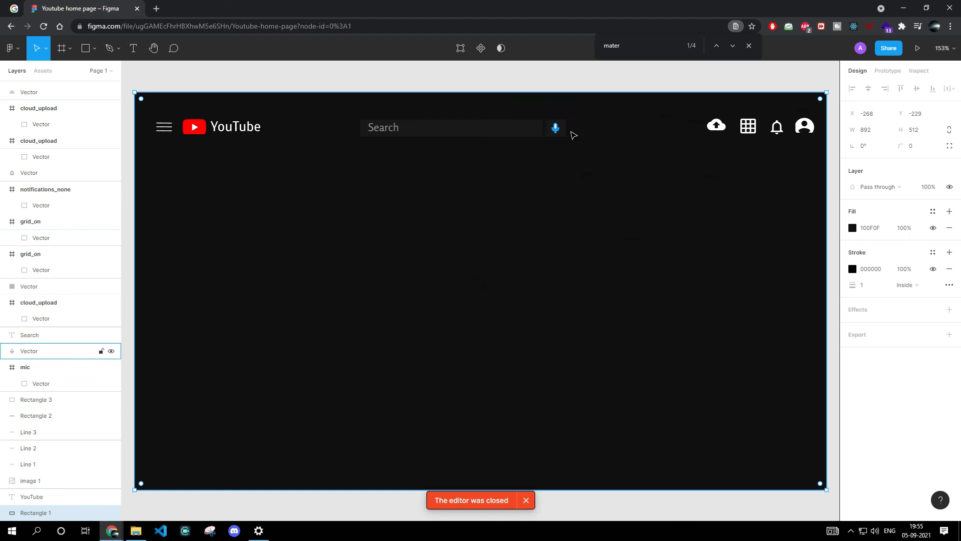
Step: Align the mic button's background with the search bar, center the mic icon inside it and fit the whole page in view
click(556, 126)
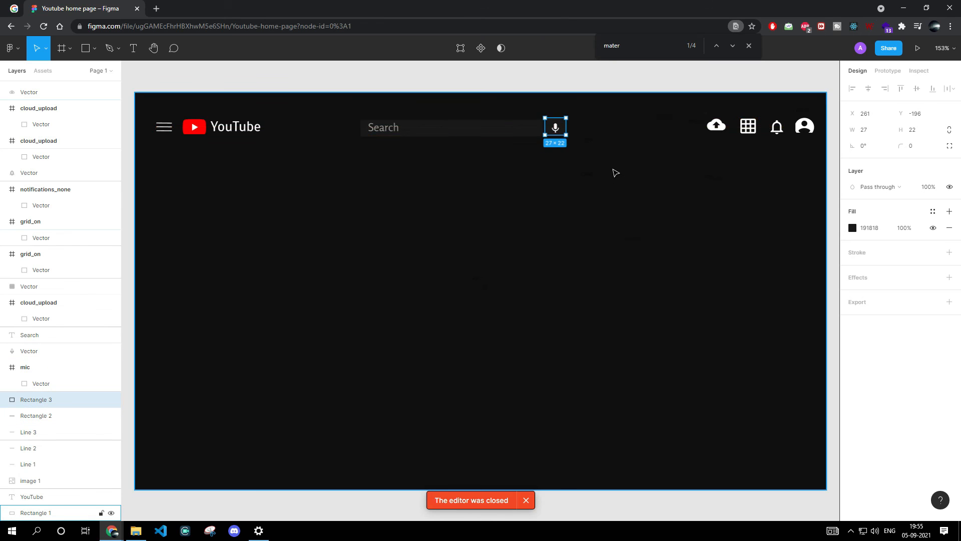
scroll(506, 87, up, 10)
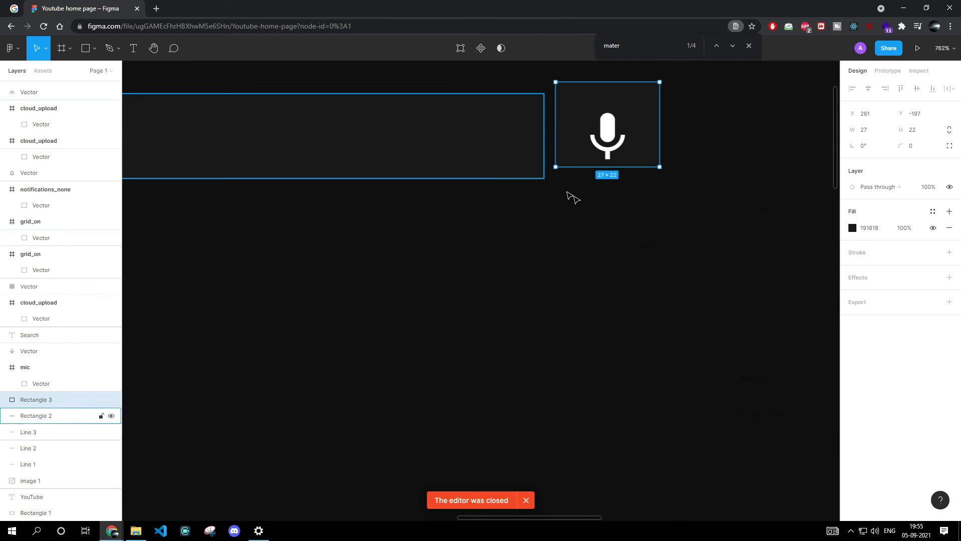
click(603, 152)
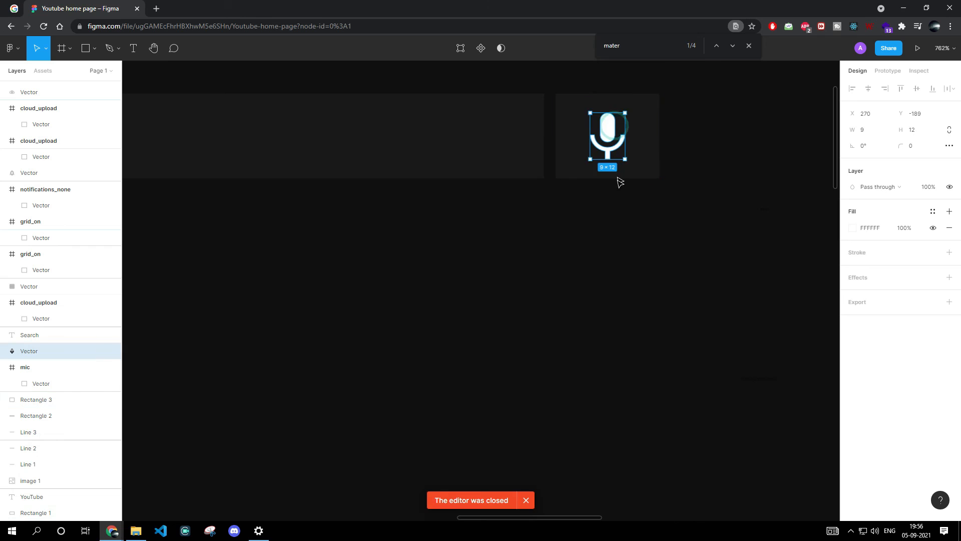
key(Right)
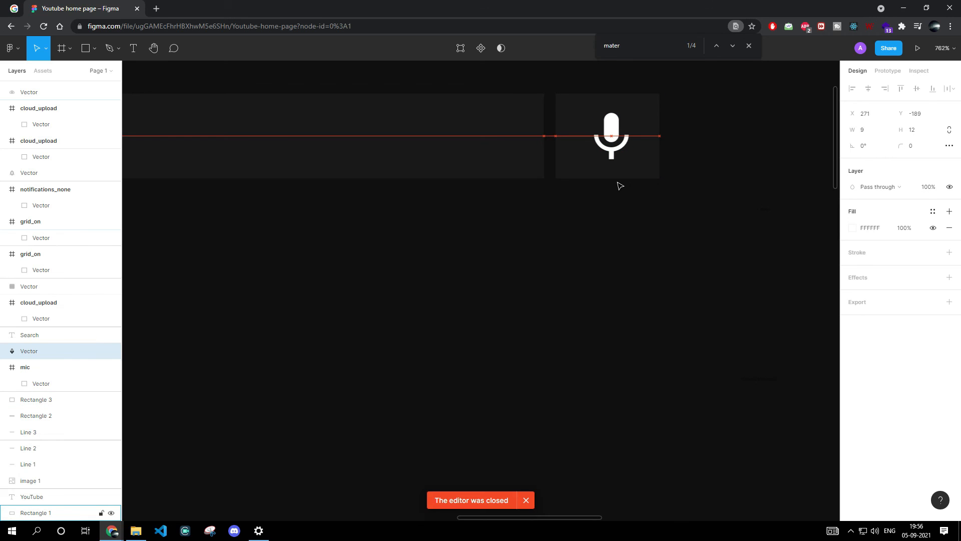
drag(611, 136, 609, 137)
click(677, 214)
scroll(677, 215, down, 3)
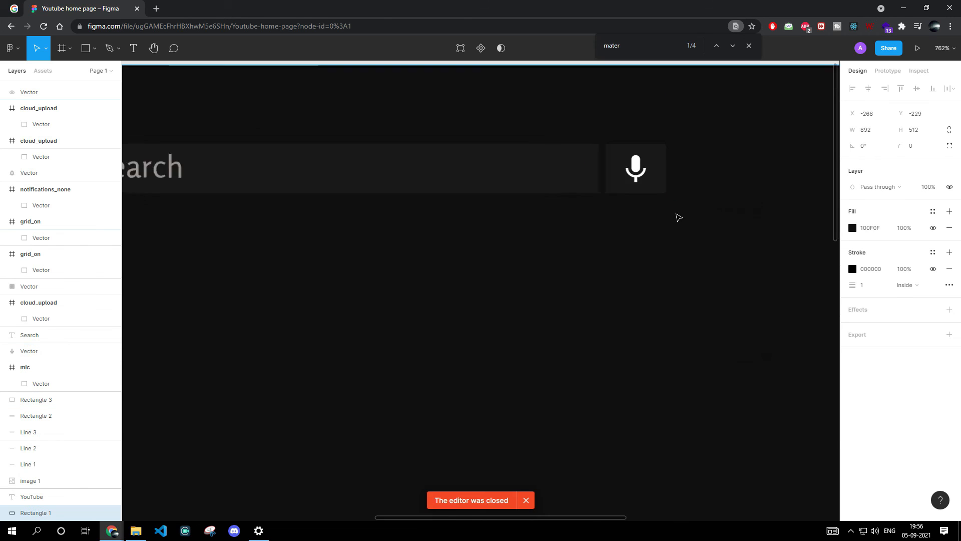
scroll(438, 205, down, 5)
scroll(696, 220, down, 4)
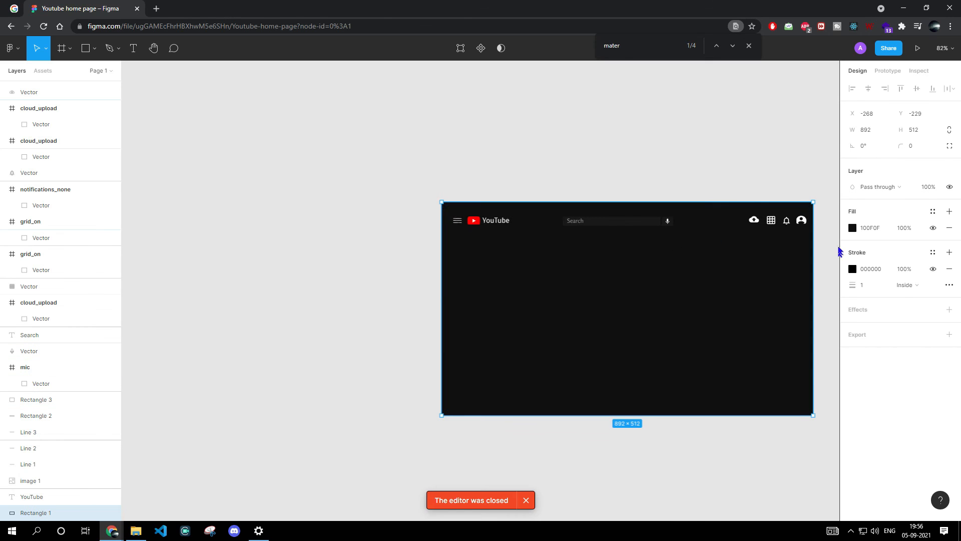
click(944, 48)
click(929, 123)
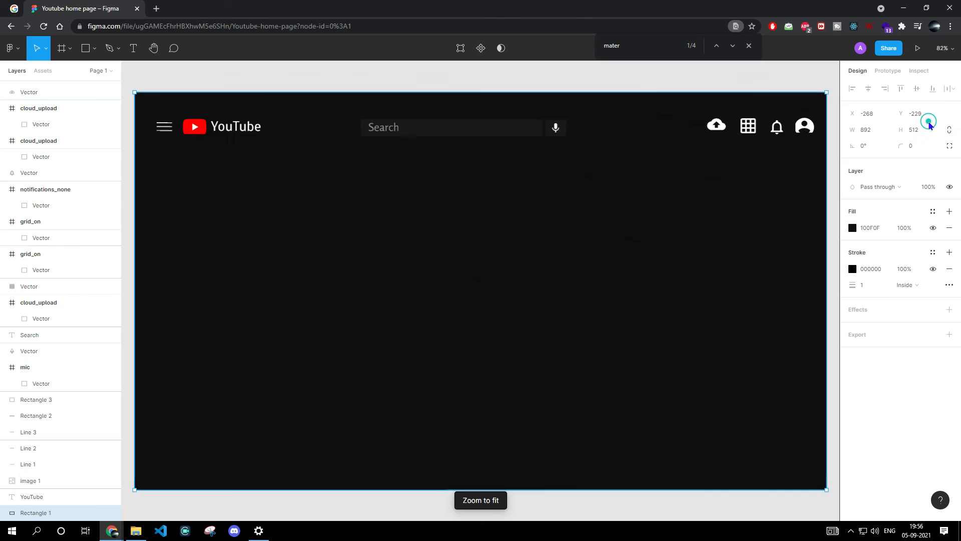
click(713, 82)
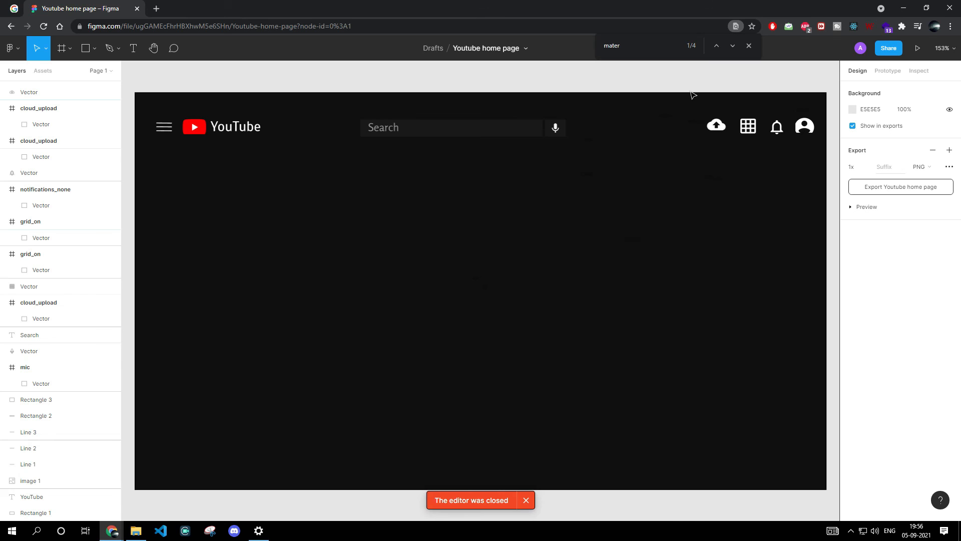
Step: Shrink the dark background rectangle from its top and bottom edges to an 892 × 57 bar around the header elements
click(533, 442)
drag(514, 488, 492, 162)
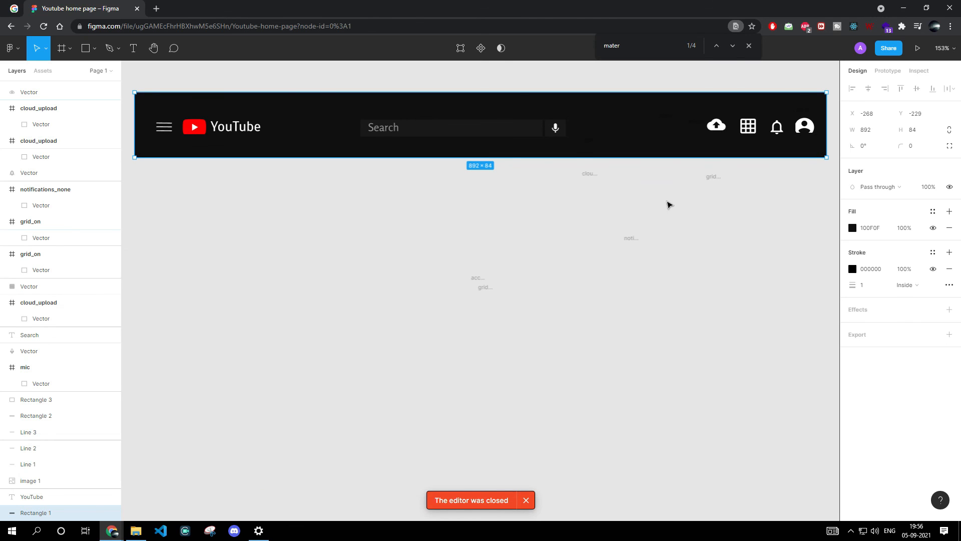
drag(517, 92, 516, 106)
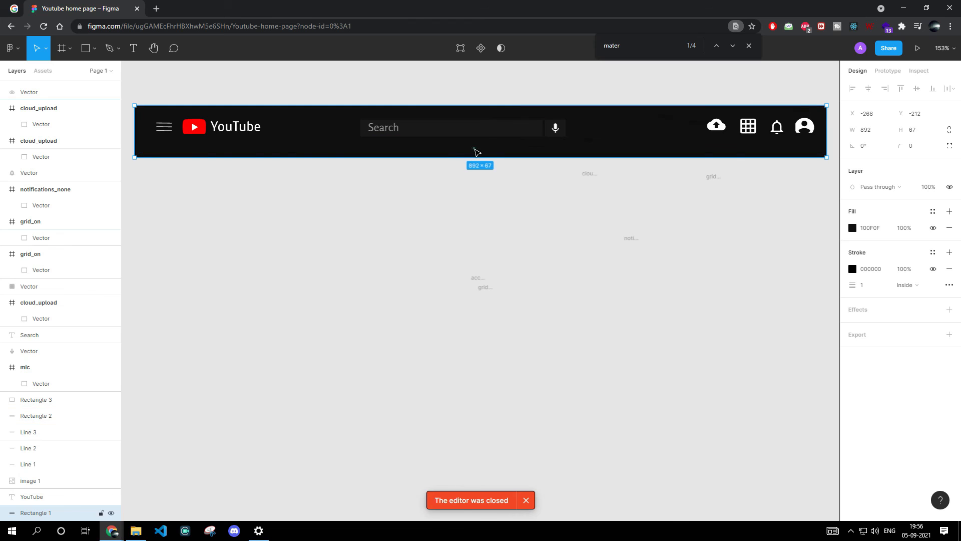
drag(480, 157, 481, 149)
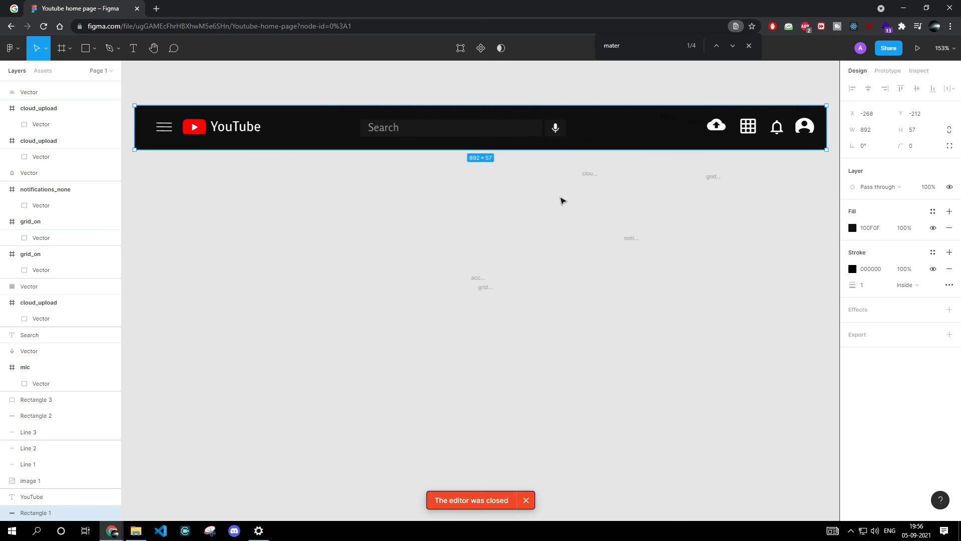
click(561, 201)
Step: Nudge the white cloud upload icon vertically to line it up with the neighbouring header icons
click(716, 126)
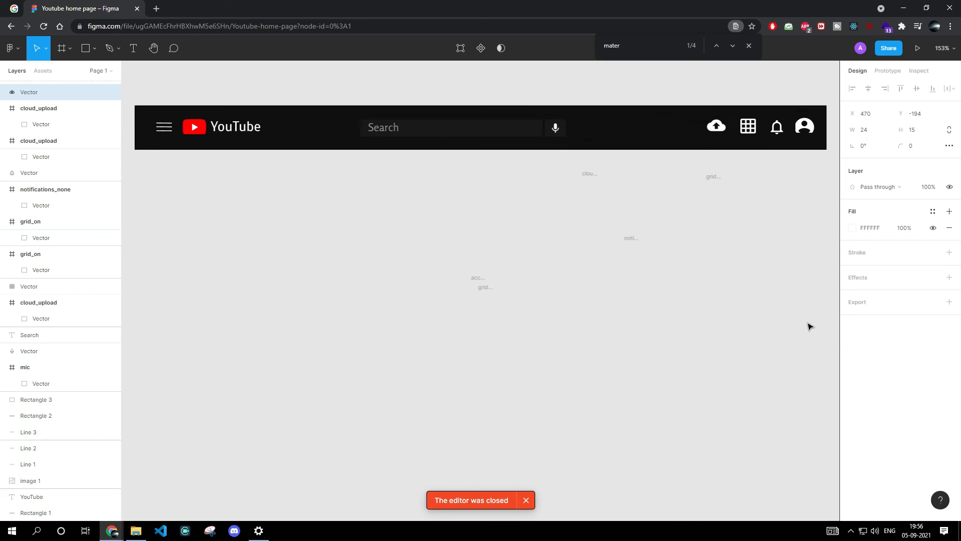
click(751, 194)
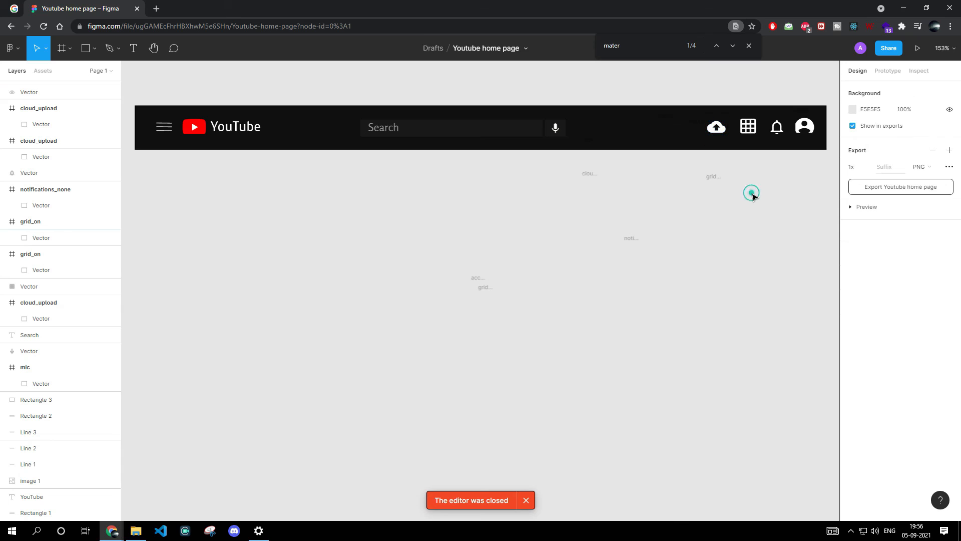
click(716, 127)
key(Up)
click(734, 240)
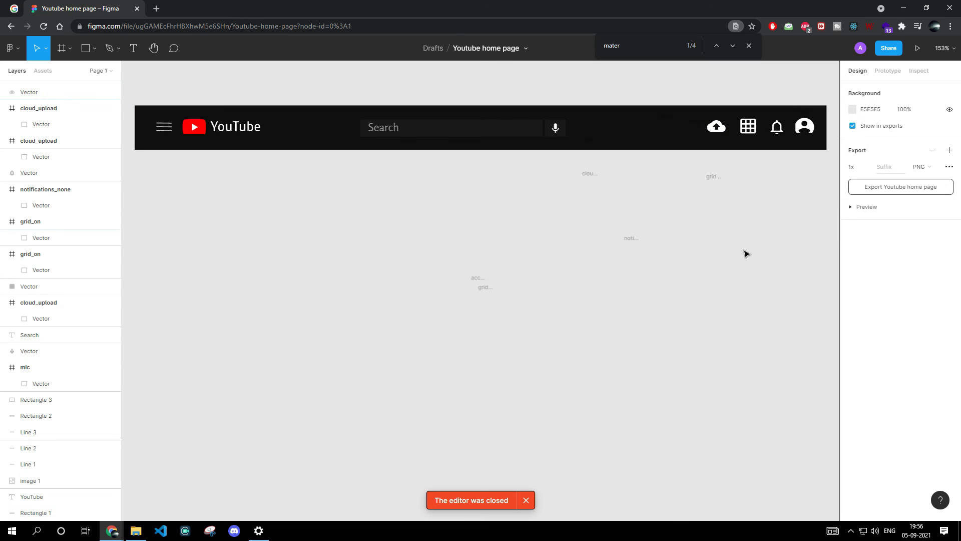